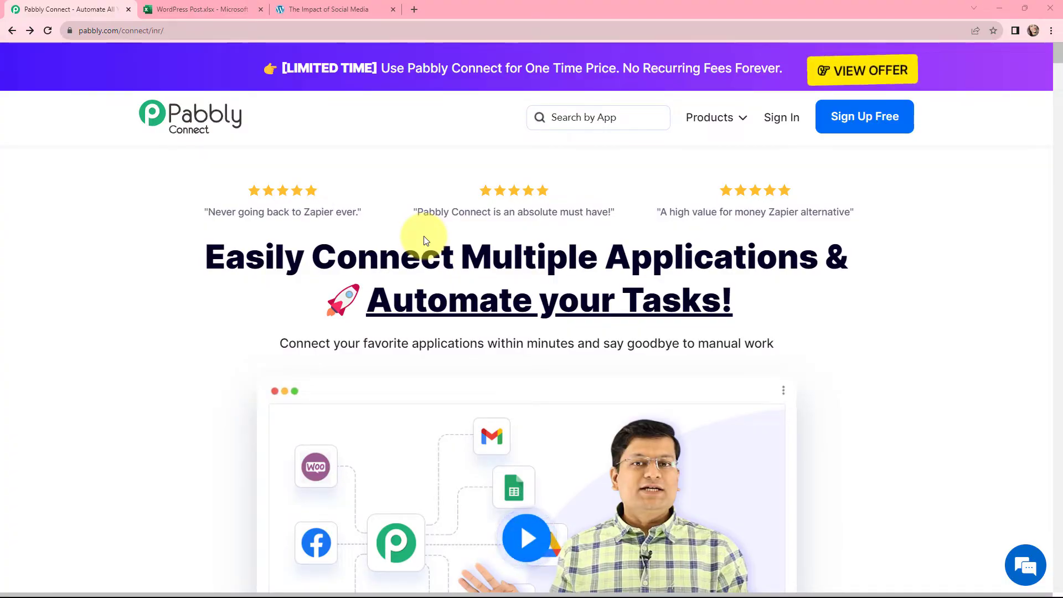
Review the WordPress Post spreadsheet's 'The Impact of Social Media' row and the sample post preview
left_click(202, 9)
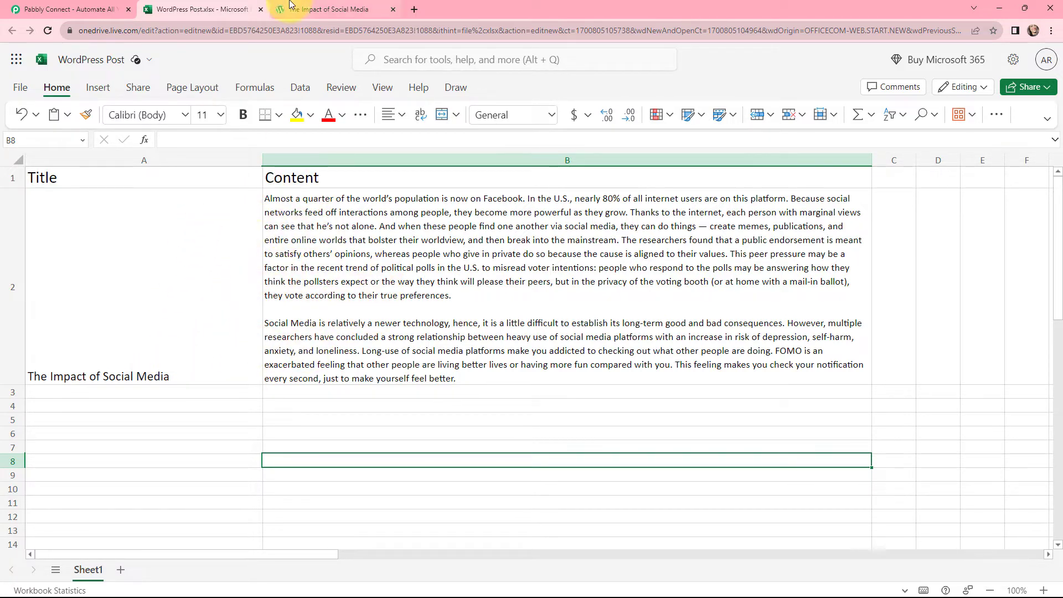
key("ctrl+Tab")
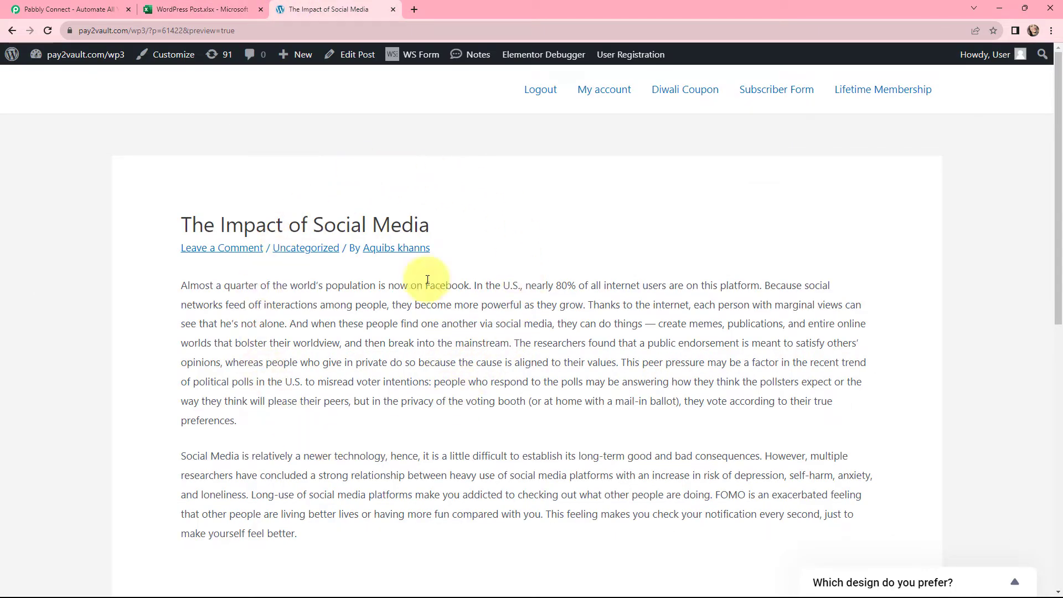
Return from the WordPress preview to the Pabbly Connect home page
key("ctrl+Tab")
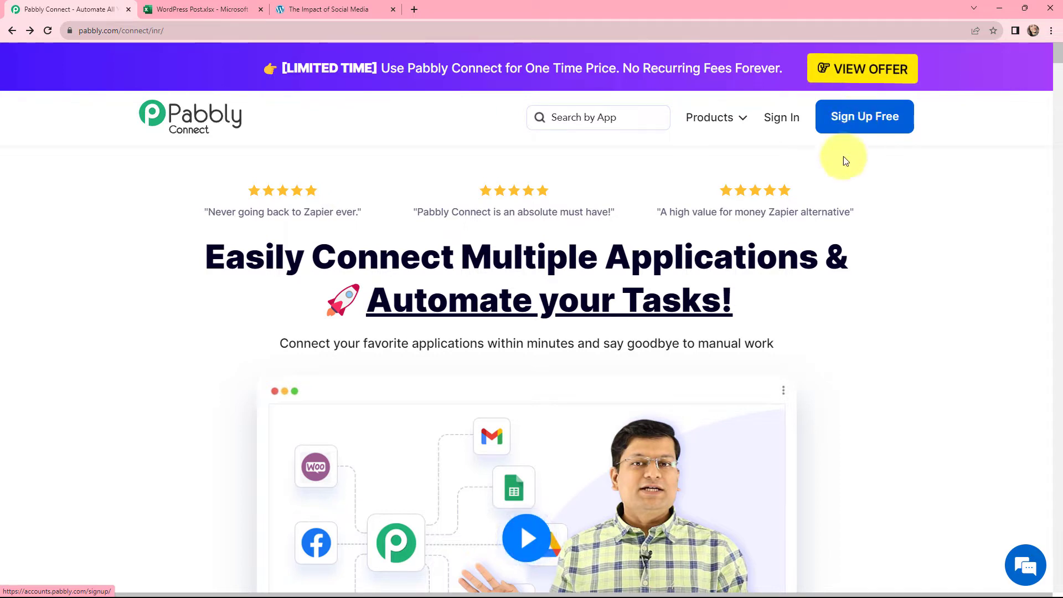
Sign in, open Pabbly Connect and start a new workflow in the WordPress folder
left_click(786, 119)
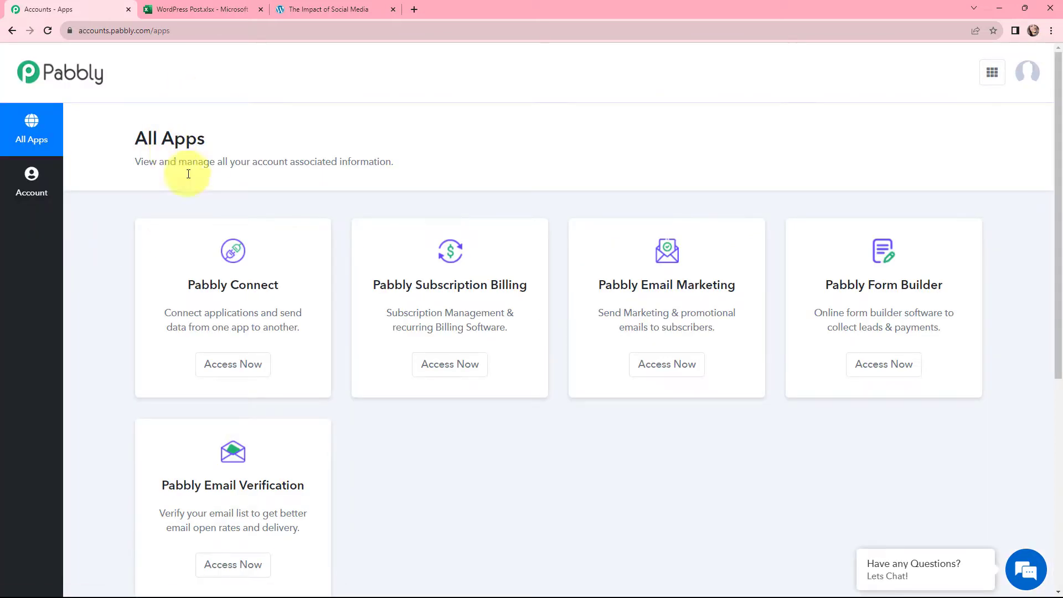
left_click(224, 366)
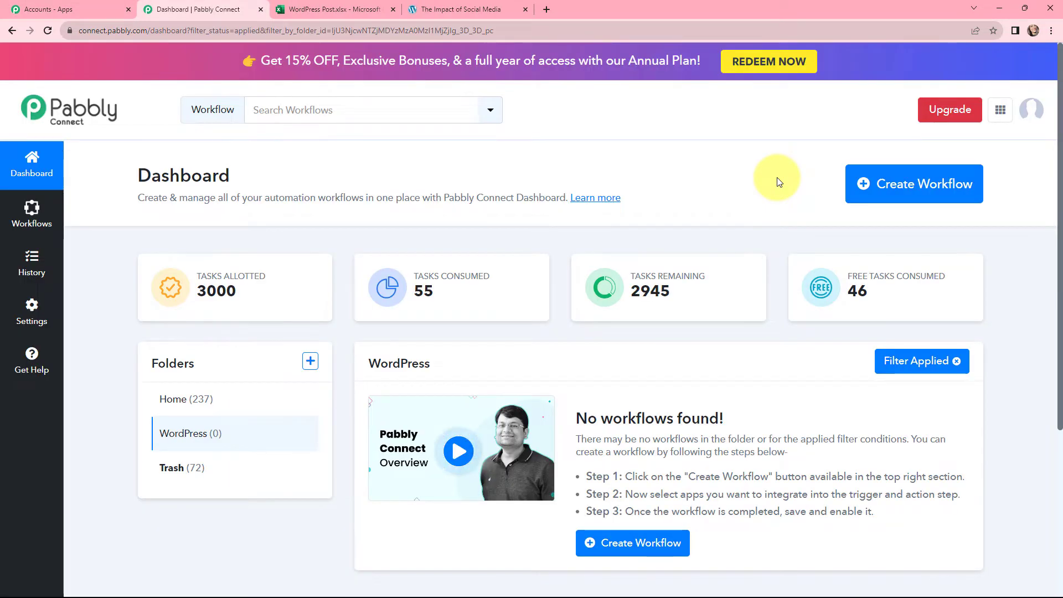
left_click(878, 181)
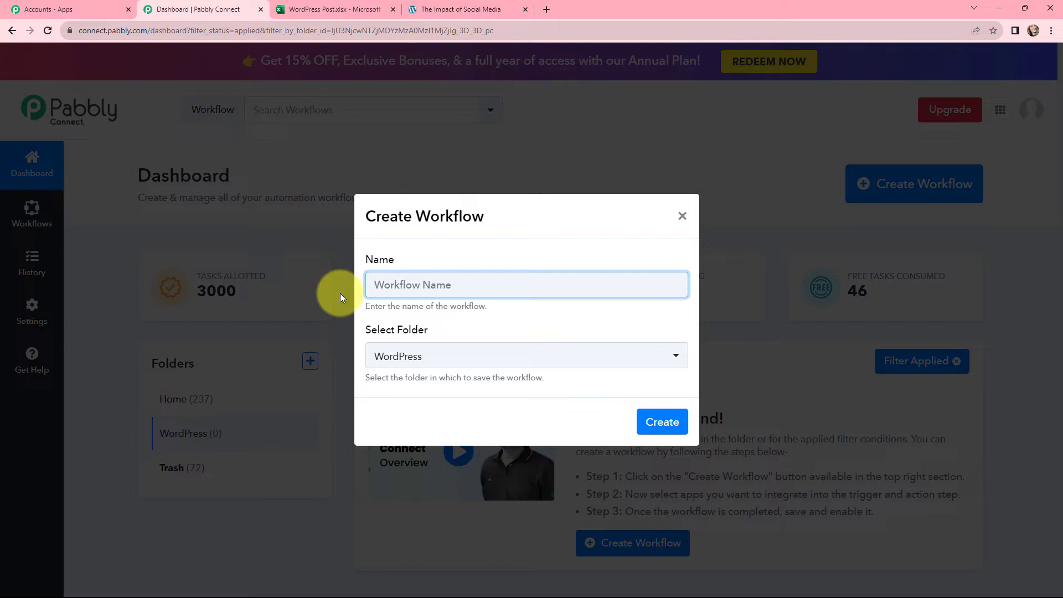
Create the workflow named 'Create WordPress Post from Microsoft Excel'
type("Create WordPress Post from Microsoft Excel")
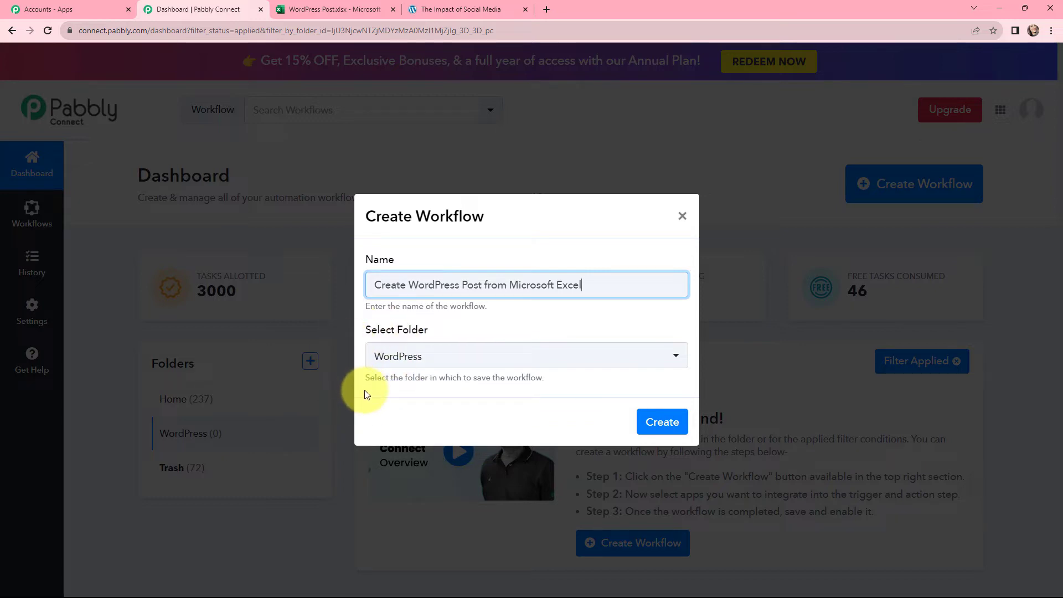
left_click(651, 422)
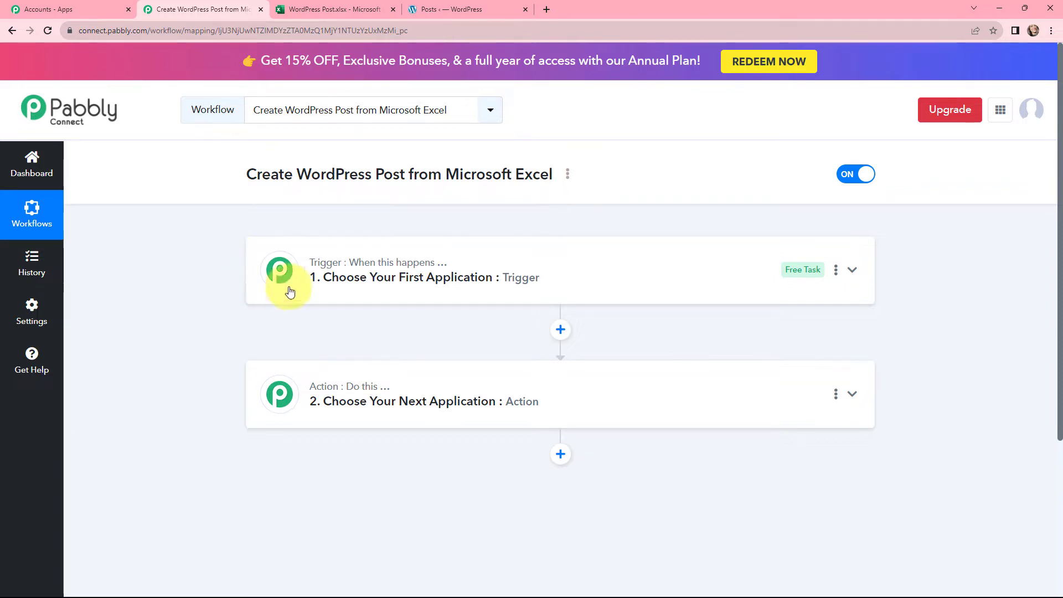
Expand the trigger step to show its app chooser
mouse_move(318, 266)
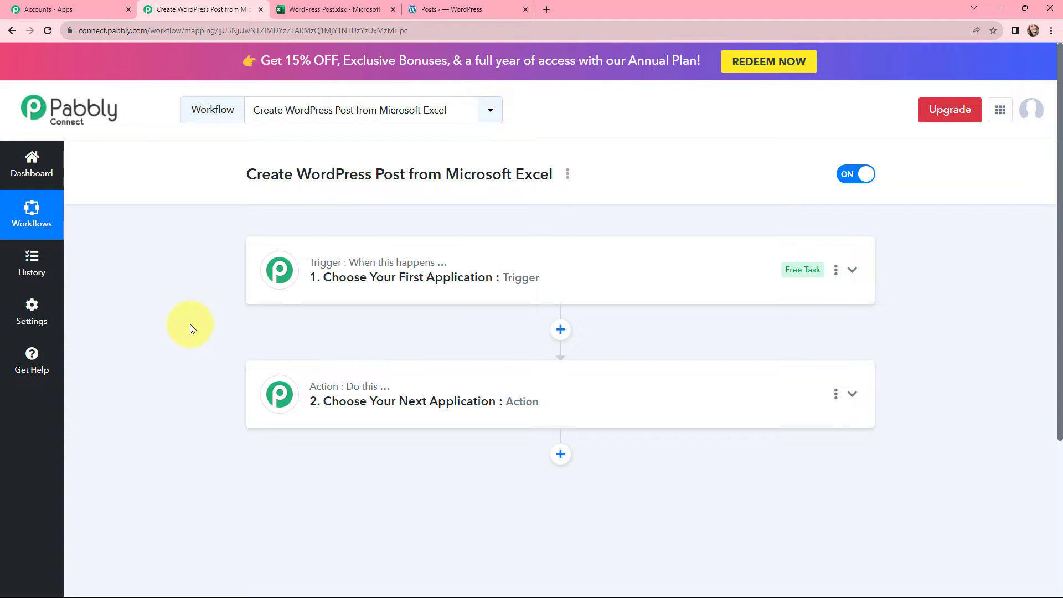
mouse_move(385, 267)
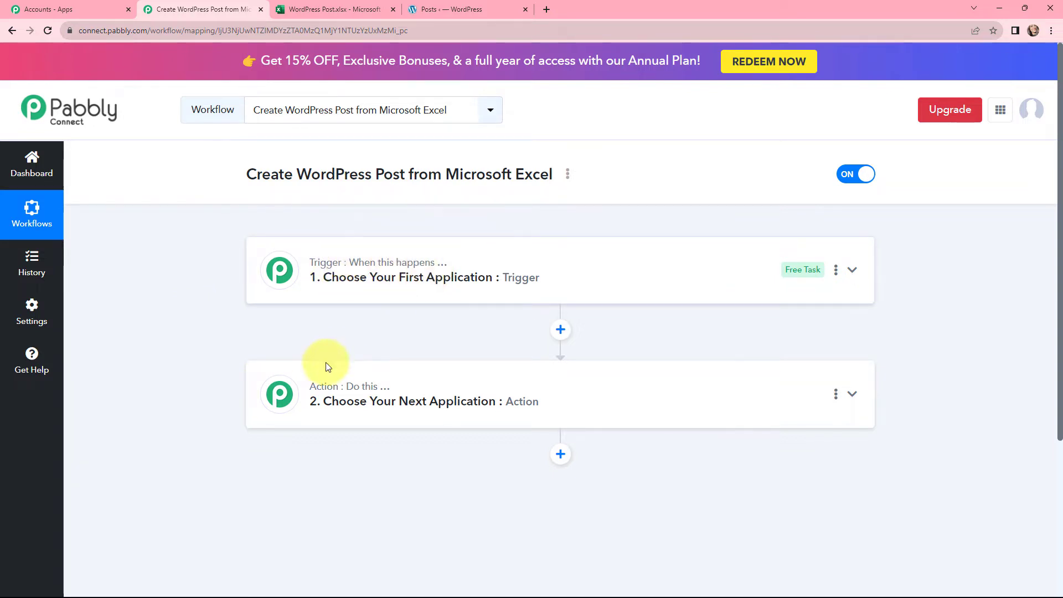
mouse_move(343, 387)
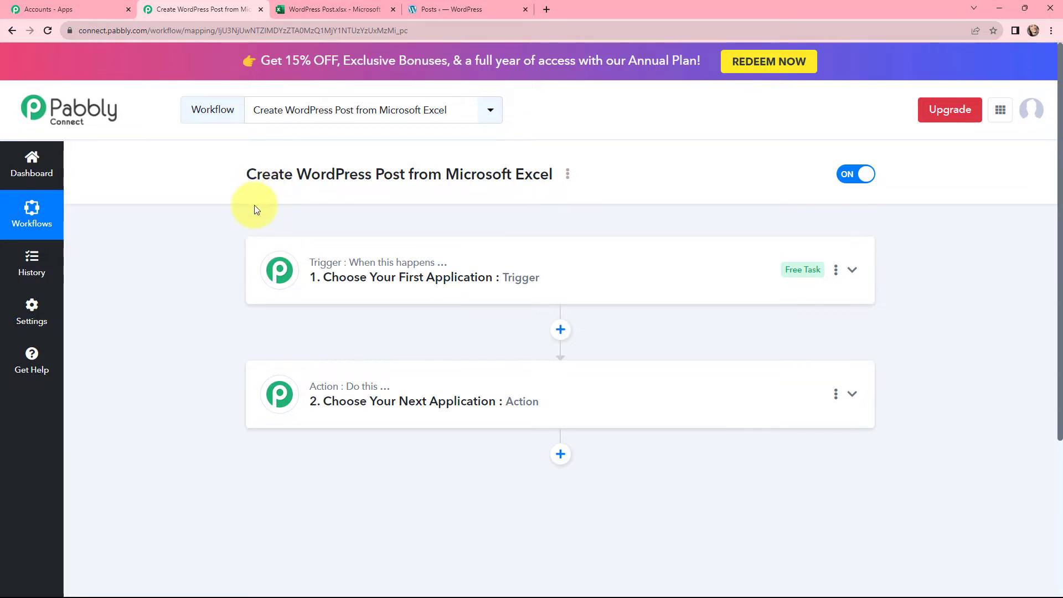
left_click(251, 252)
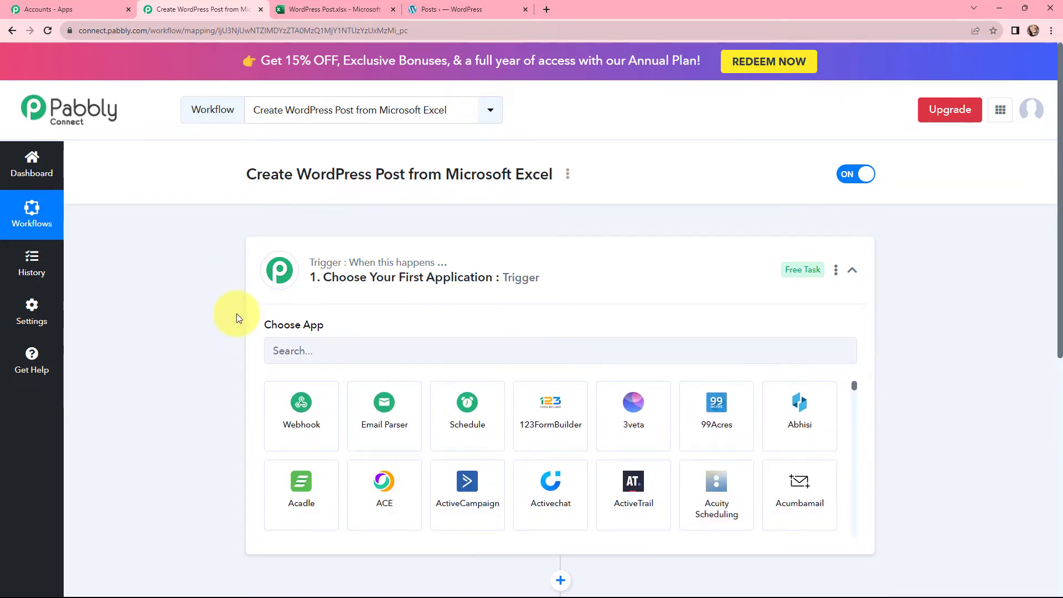
Set the trigger to Microsoft Excel with the New Row in Worksheet event
left_click(287, 350)
type("micr")
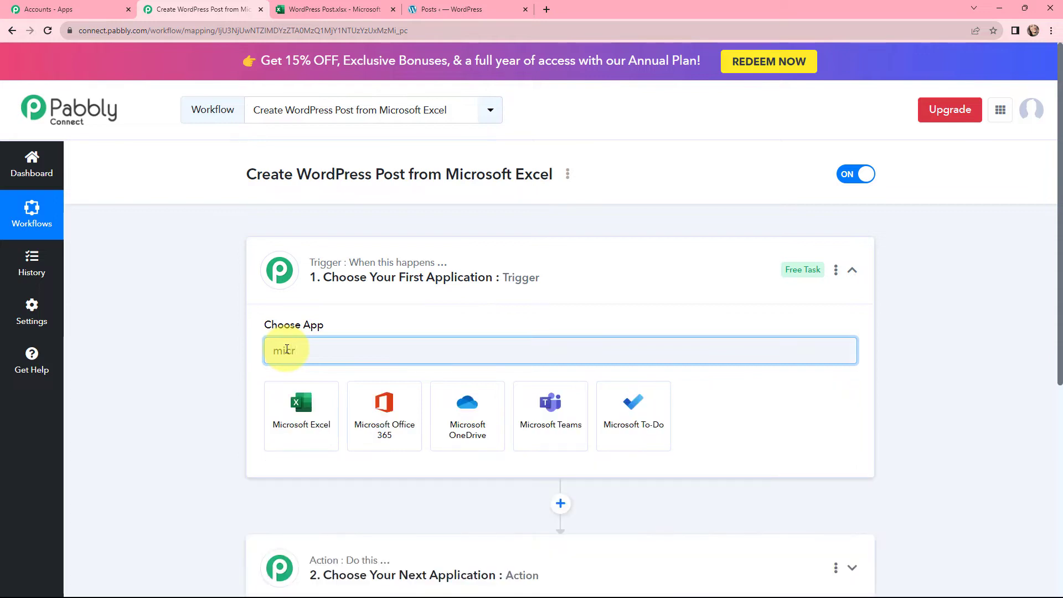
left_click(285, 428)
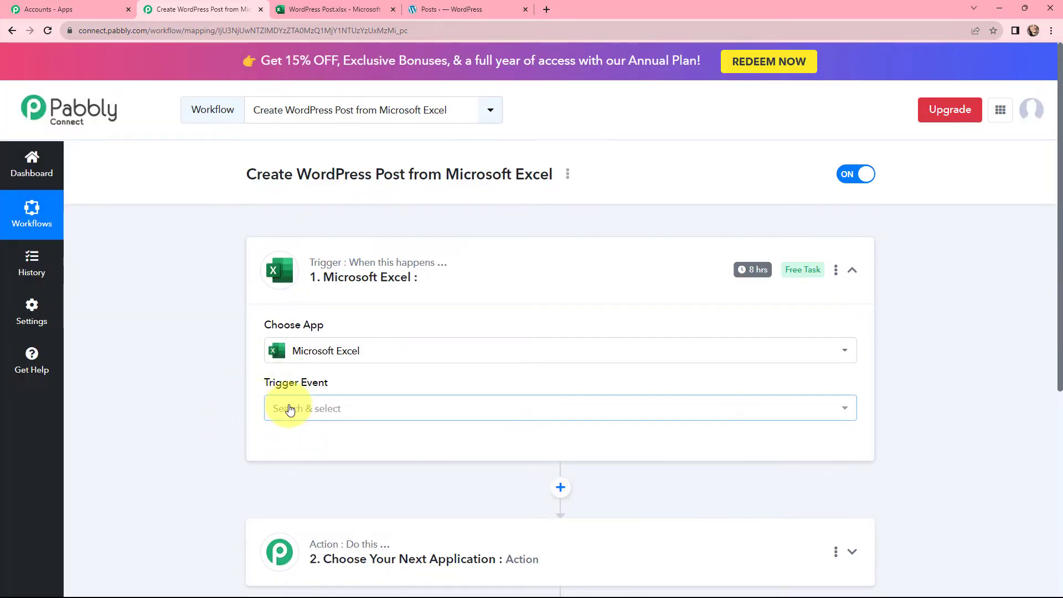
left_click(290, 410)
scroll(321, 487, "down", 1)
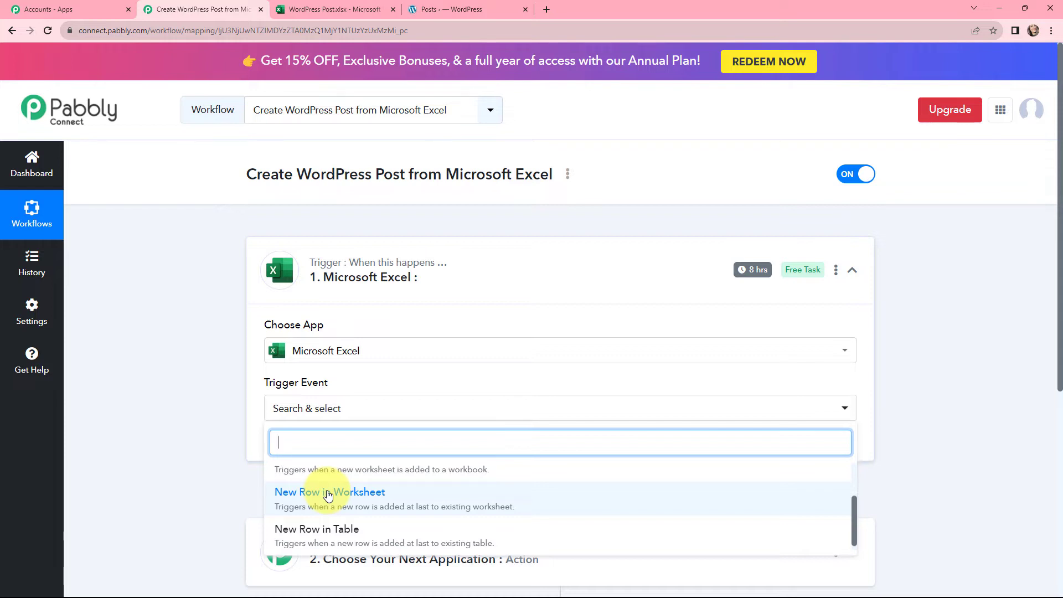
left_click(328, 493)
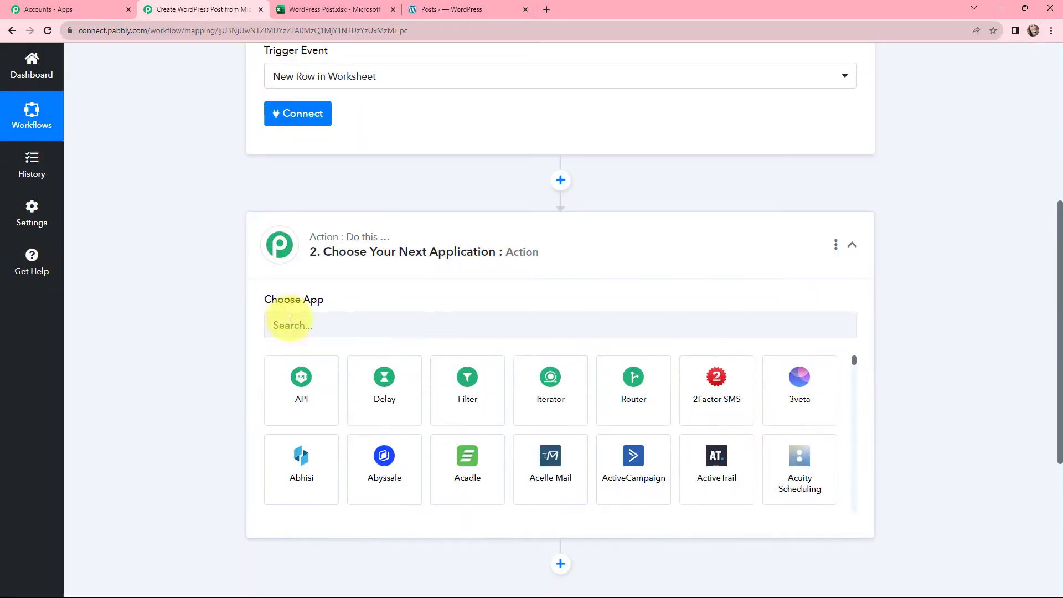
left_click(293, 324)
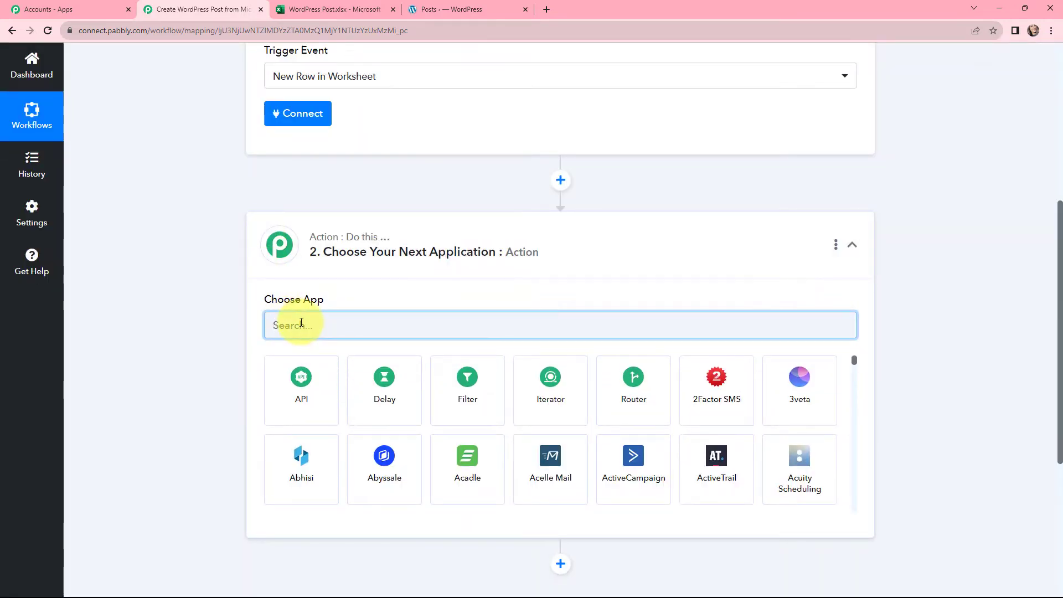
Make the action step WordPress with the Create a Post event
type("wo")
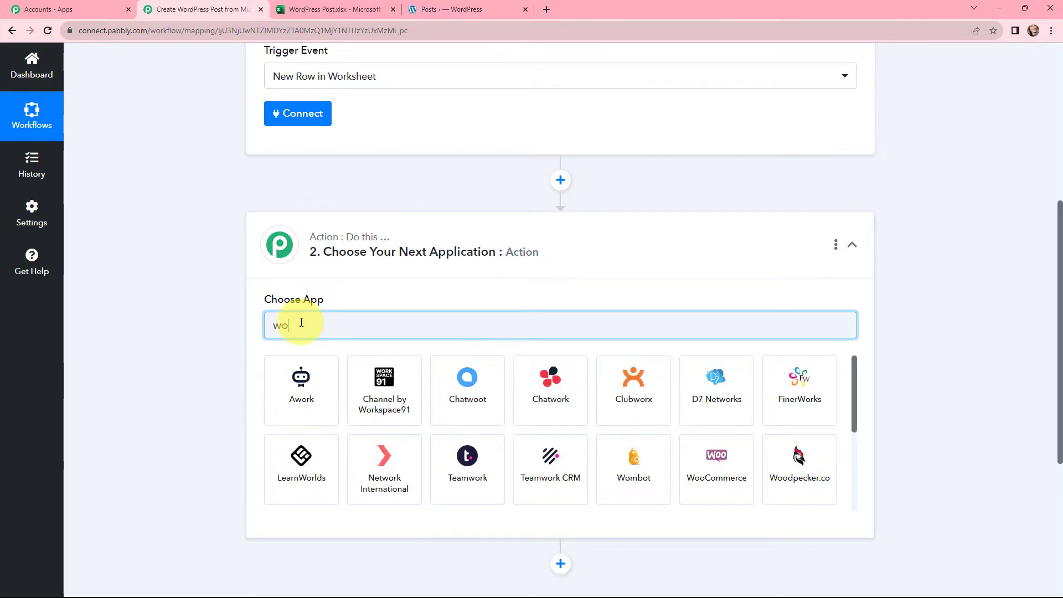
type("rdpr")
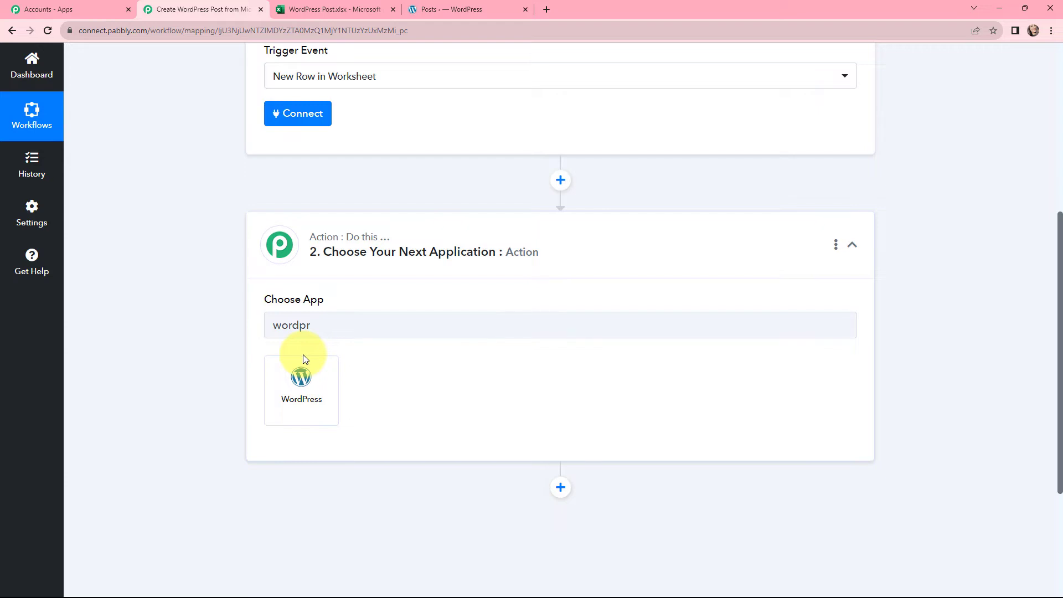
left_click(301, 373)
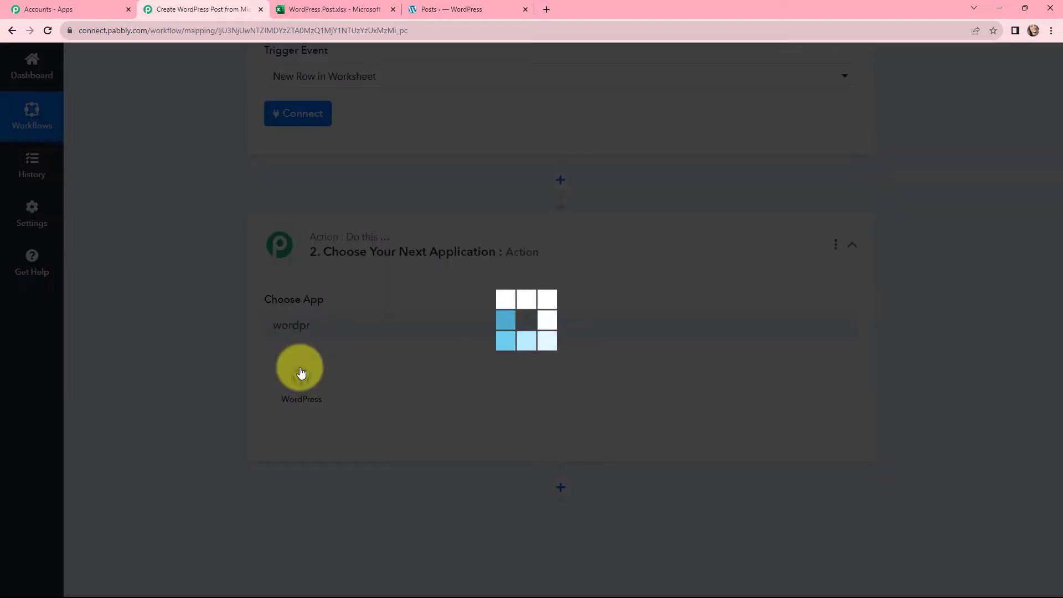
left_click(299, 383)
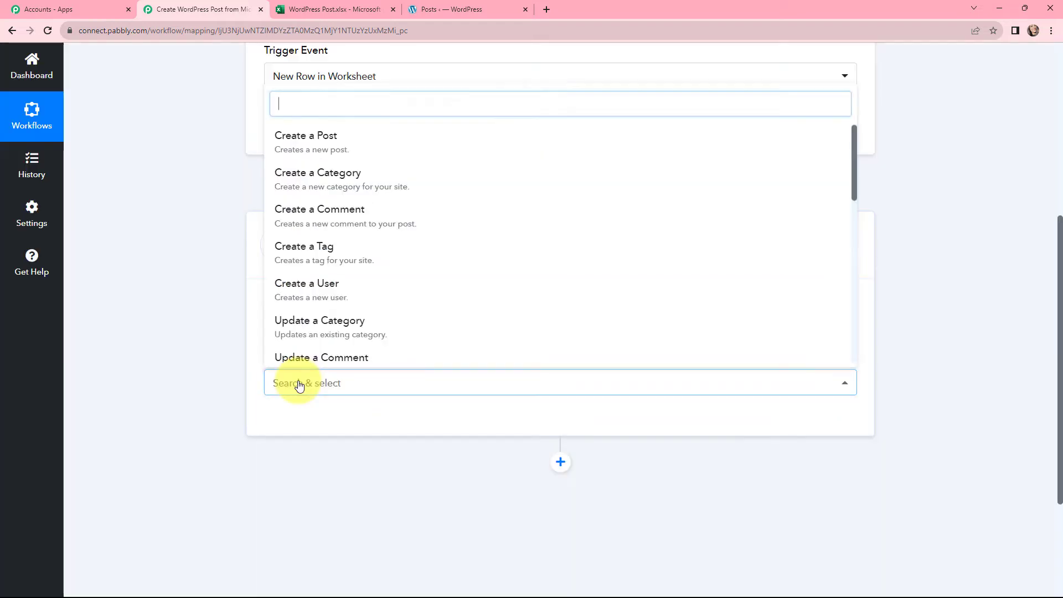
left_click(321, 145)
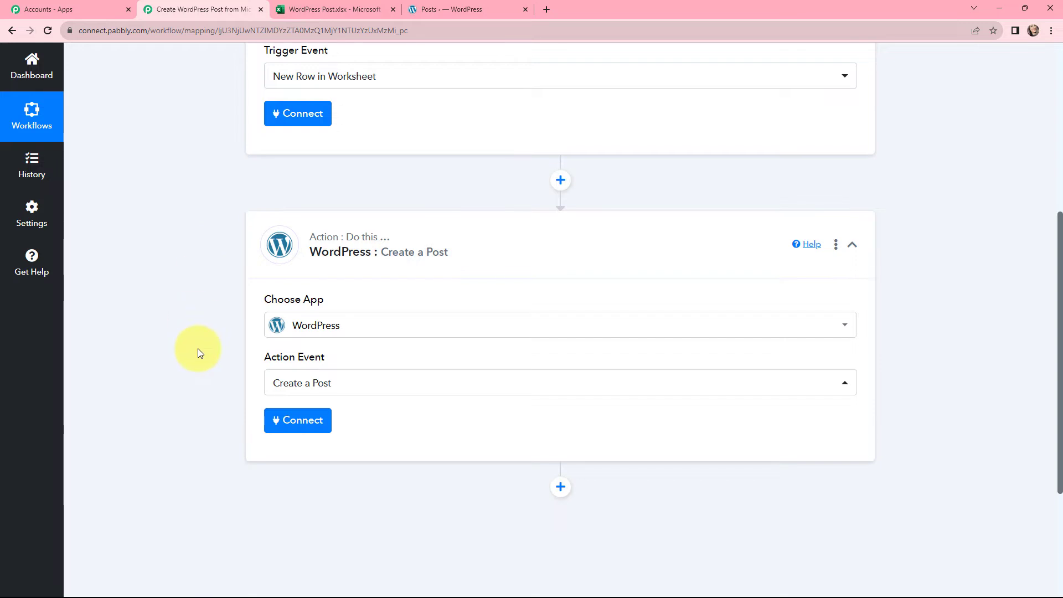
scroll(197, 348, "up", 6)
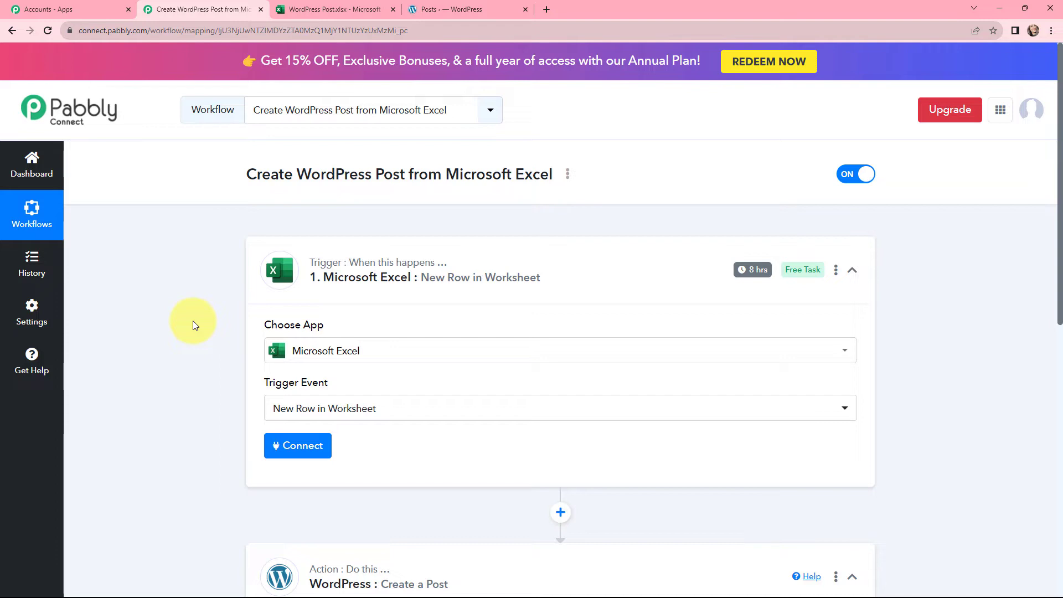
Add a new Microsoft Excel connection and accept Microsoft's access request
scroll(214, 241, "down", 5)
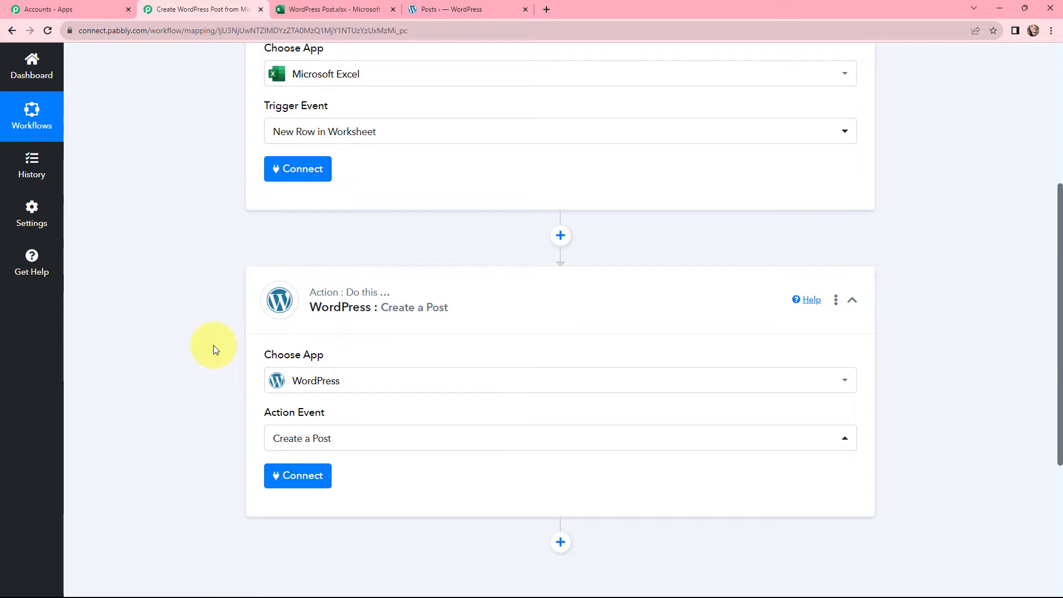
scroll(215, 349, "up", 5)
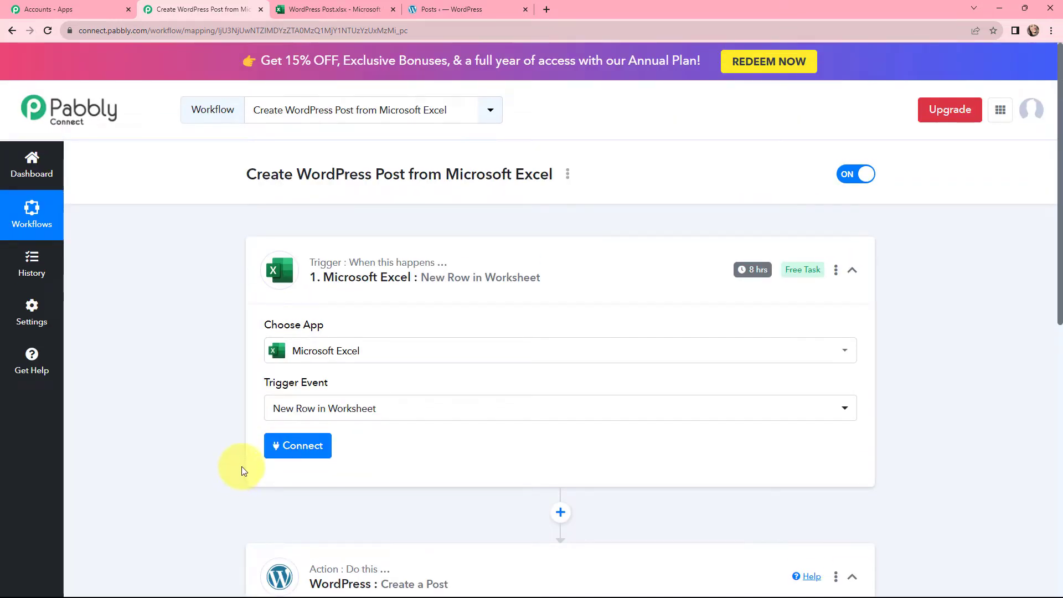
left_click(289, 445)
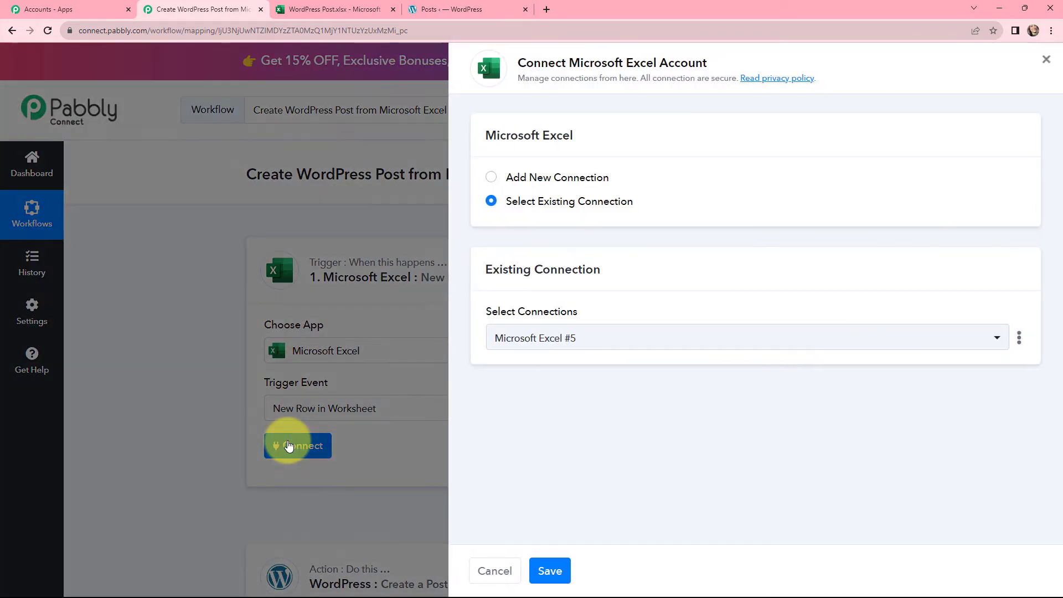
left_click(491, 177)
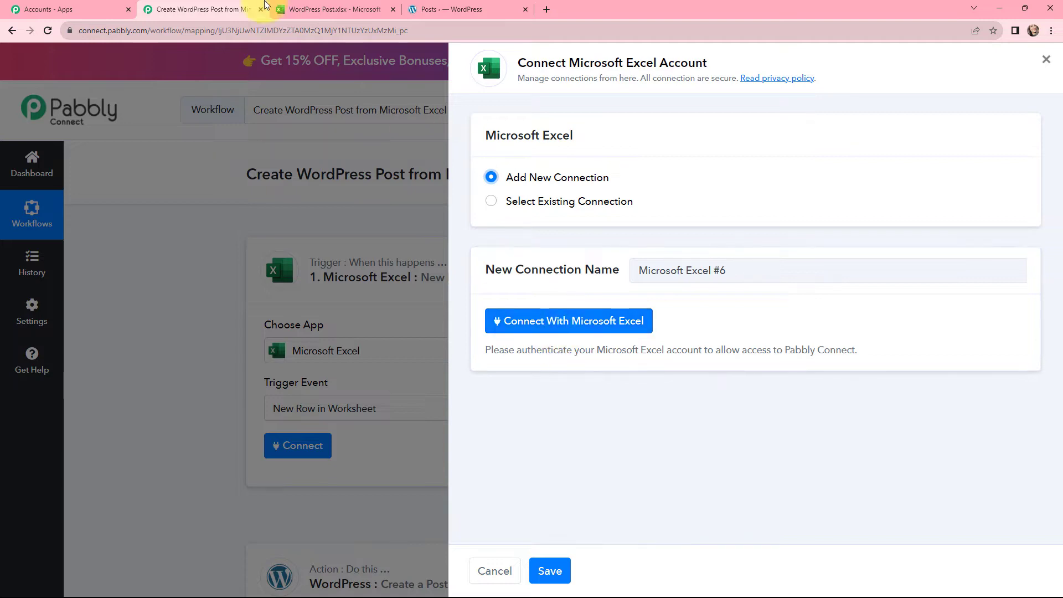
left_click(559, 326)
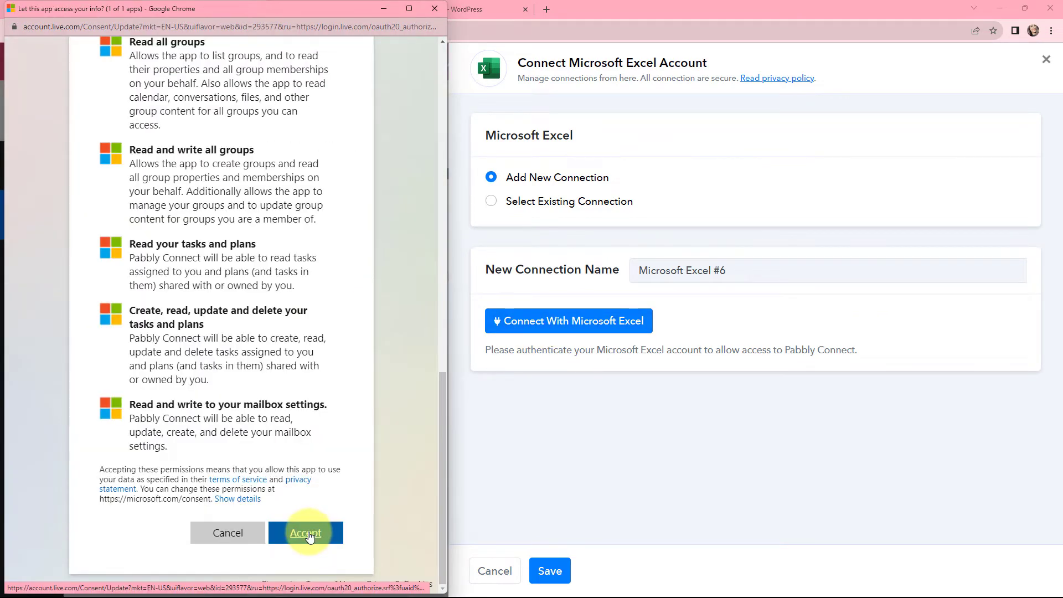
left_click(310, 536)
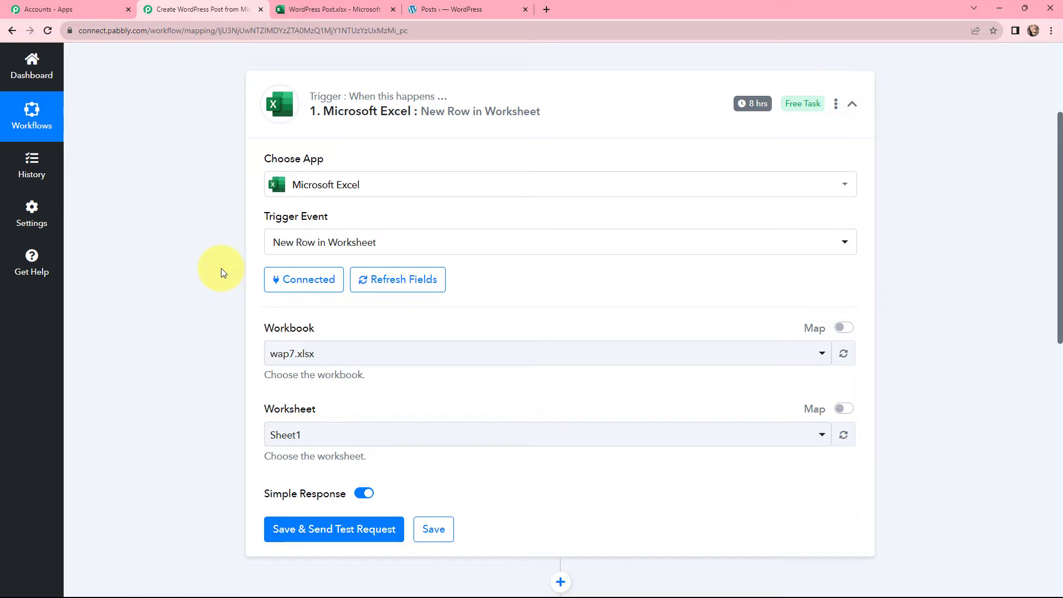
Check the spreadsheet's workbook name and select WordPress Post.xlsx as the trigger workbook
scroll(220, 223, "down", 1)
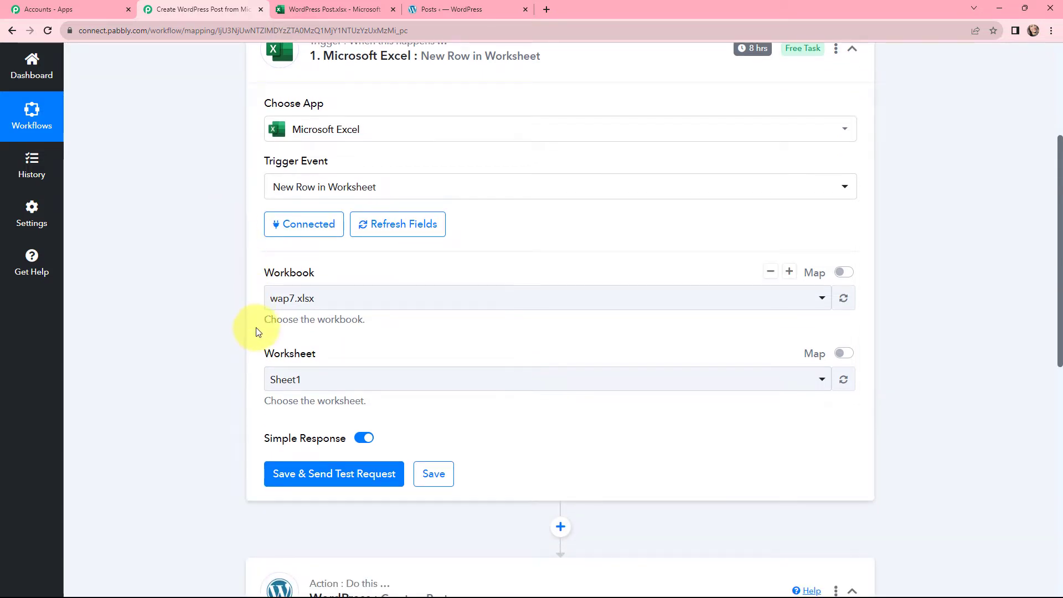
left_click(321, 10)
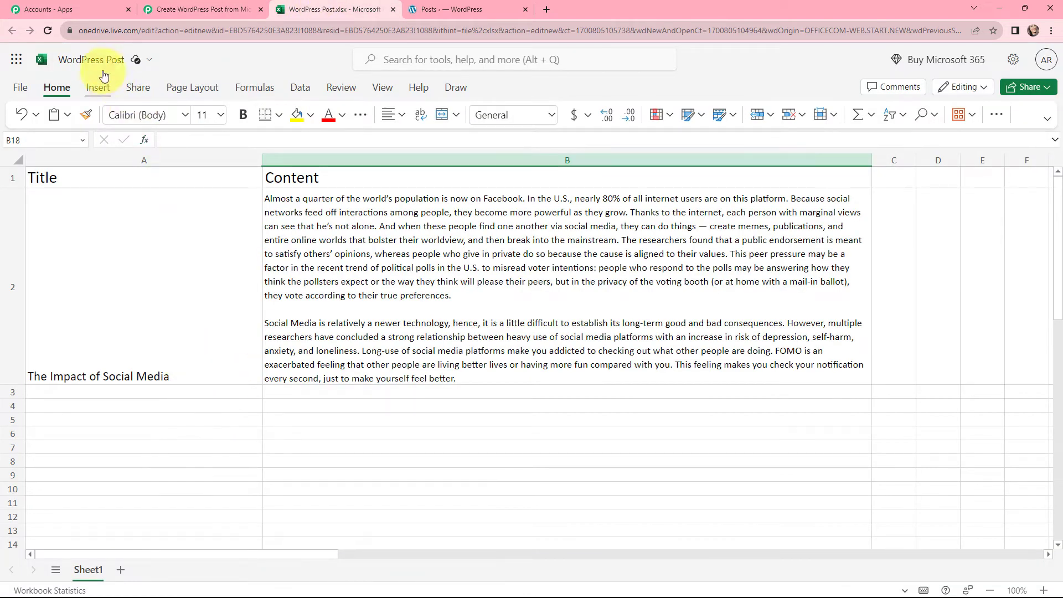
left_click(177, 8)
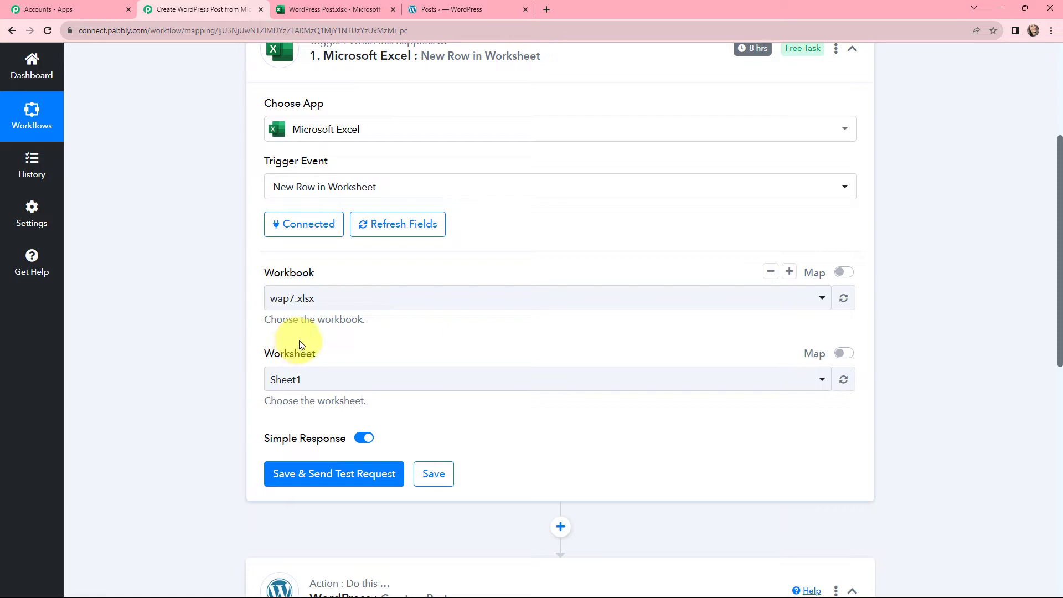
left_click(303, 8)
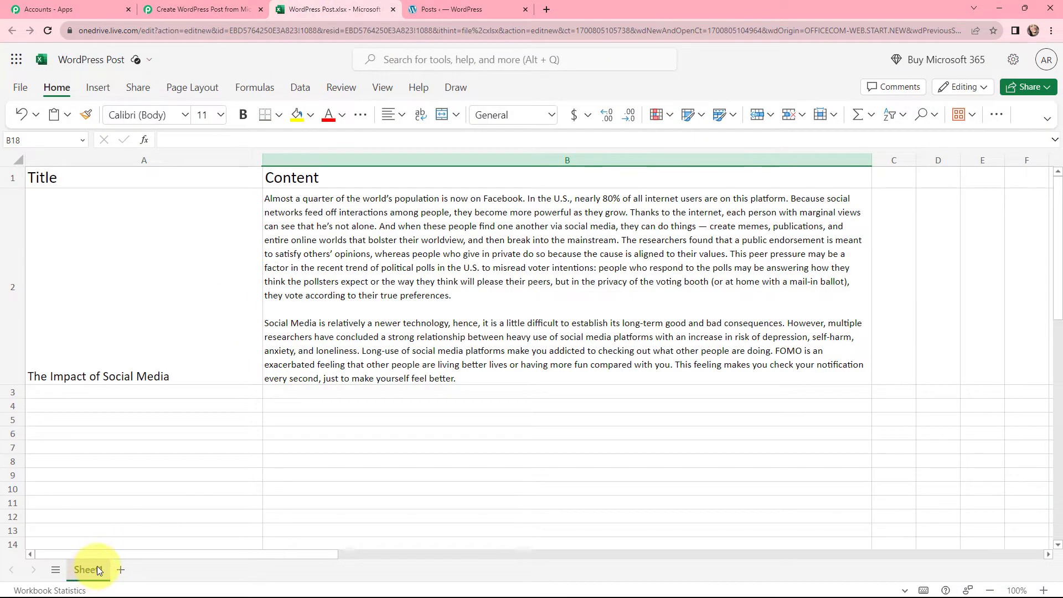
left_click(177, 9)
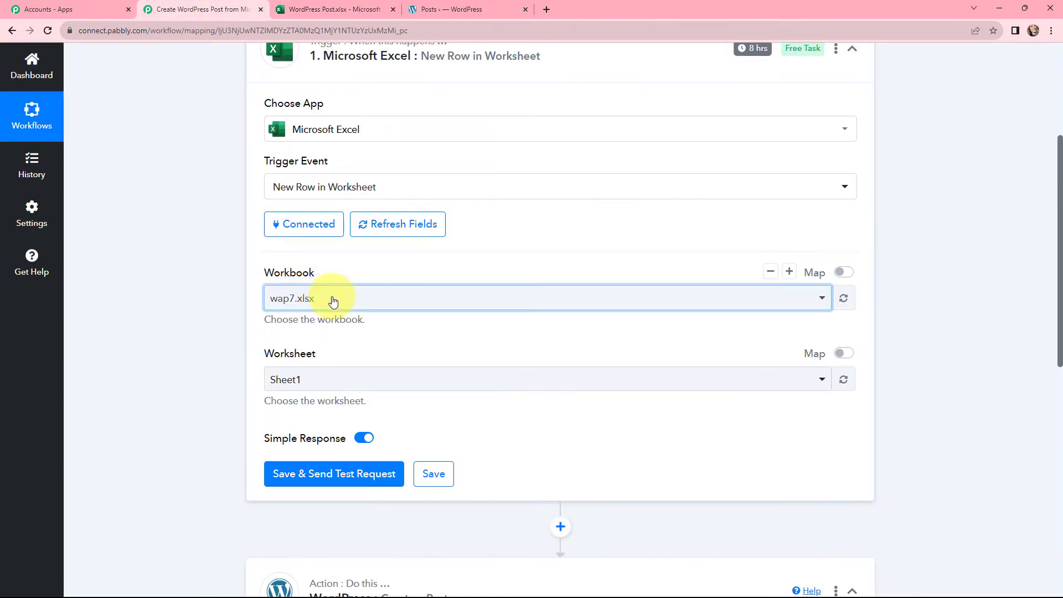
left_click(333, 299)
type("wo")
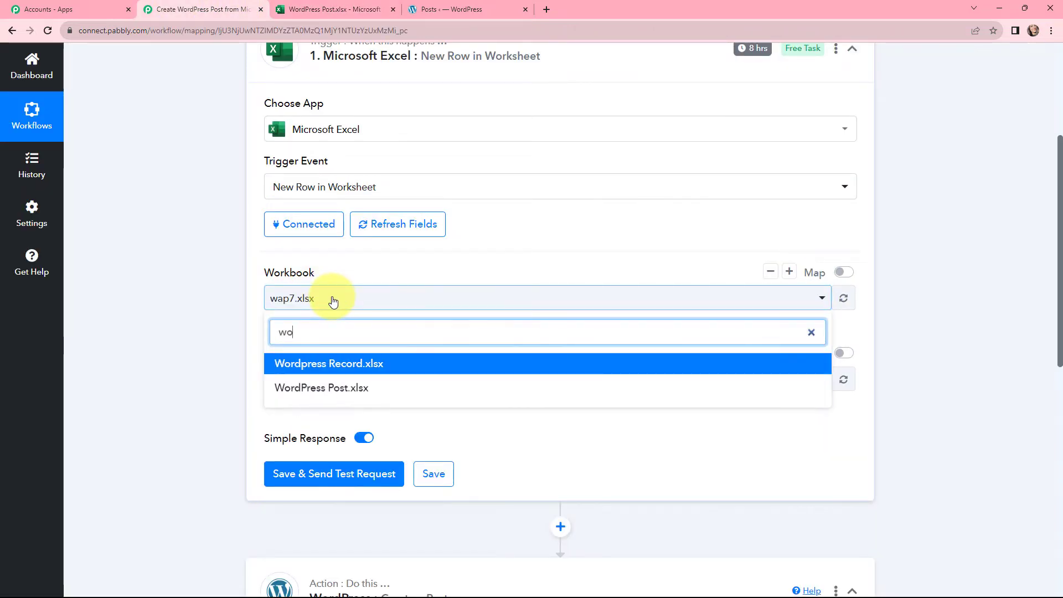
left_click(343, 385)
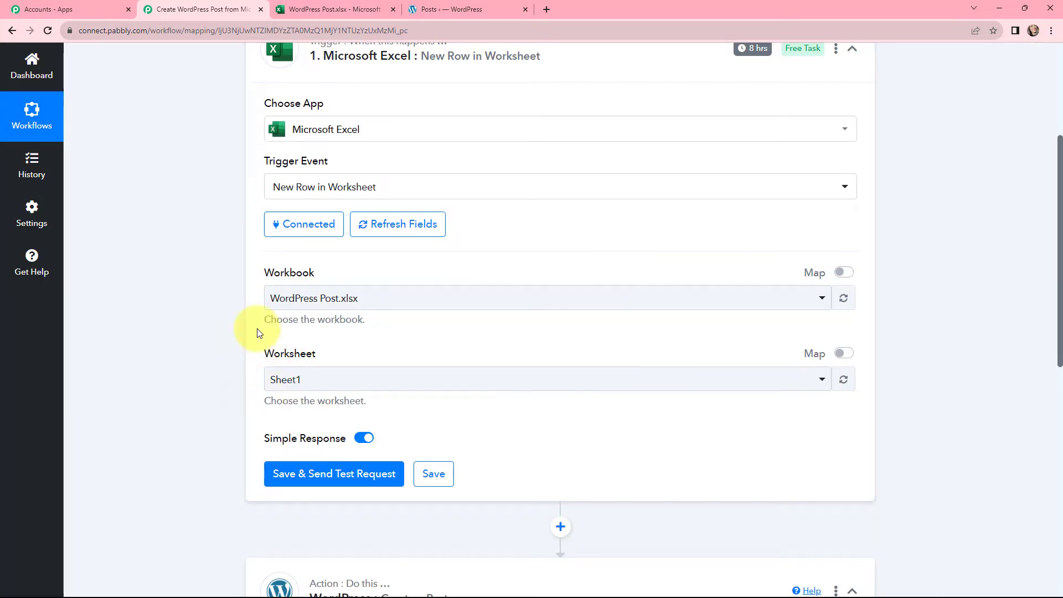
Confirm the sheet name and keep Sheet1 as the worksheet
key("ctrl+Tab")
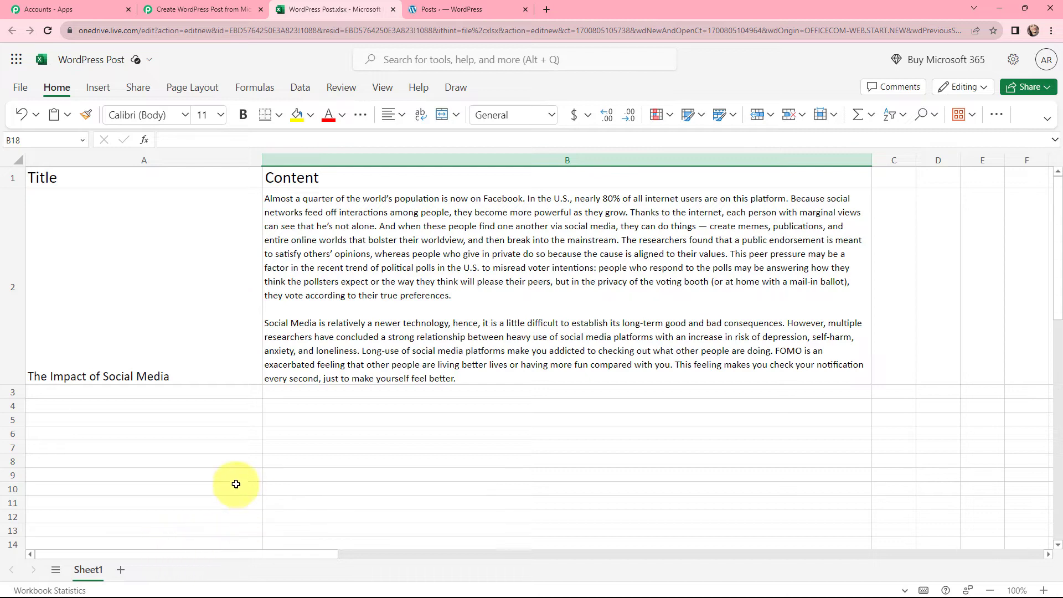
left_click(209, 9)
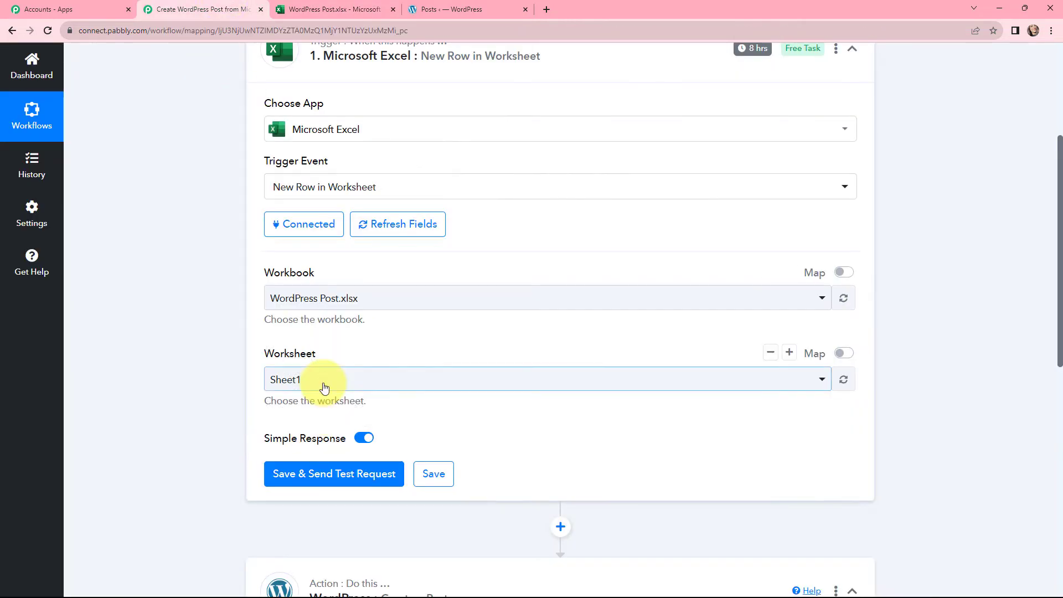
left_click(325, 386)
left_click(237, 386)
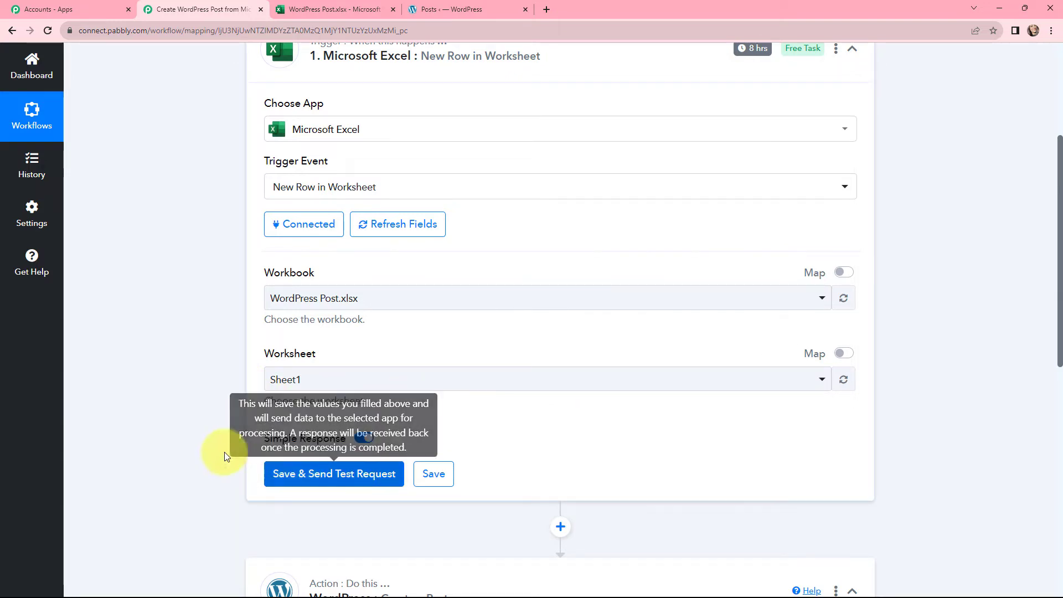
Review the title in A2 and the content in B2 of the spreadsheet
left_click(316, 10)
left_click(185, 323)
left_click(449, 320)
left_click(227, 342)
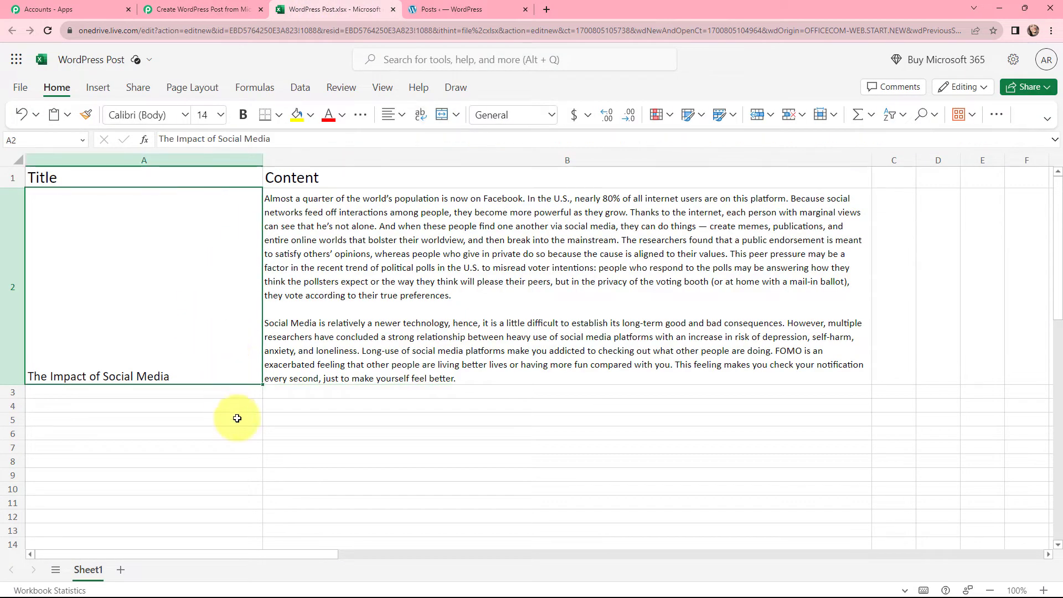
left_click(194, 9)
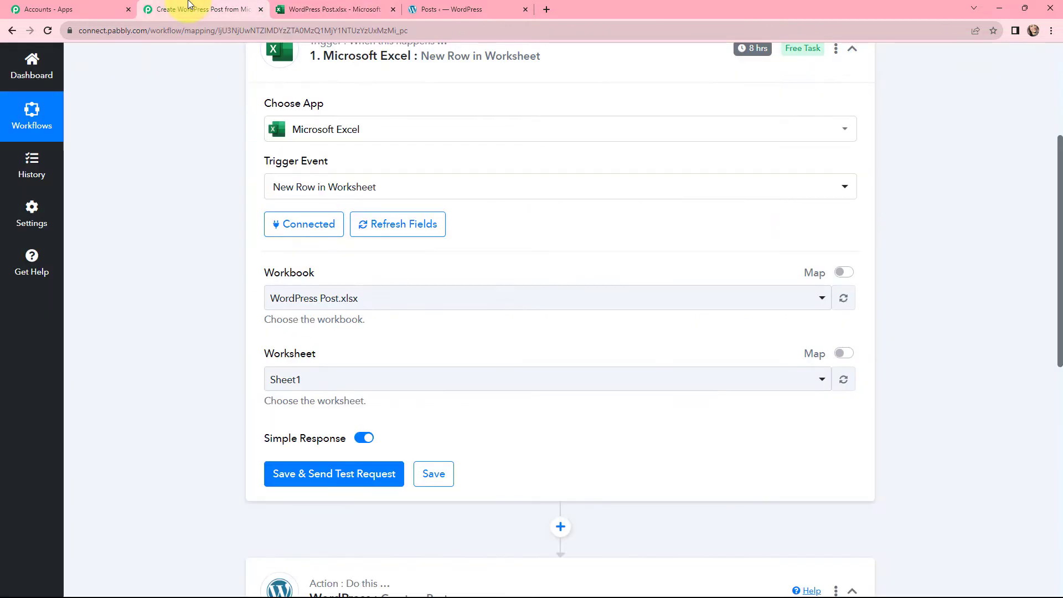
Save and send a test request, inspecting the returned RowIndex, title and content
left_click(340, 475)
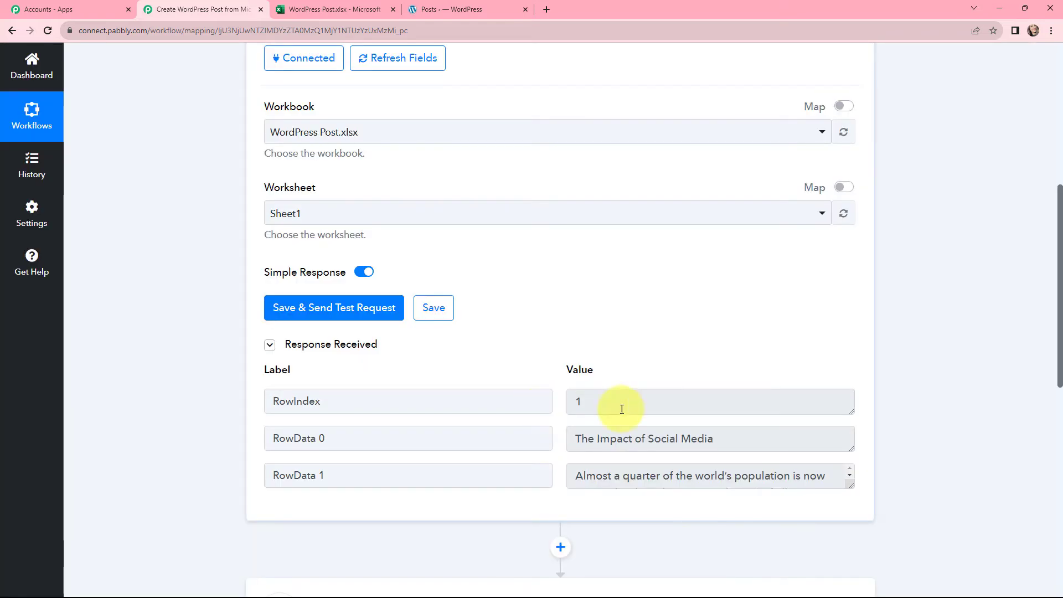
left_click(571, 402)
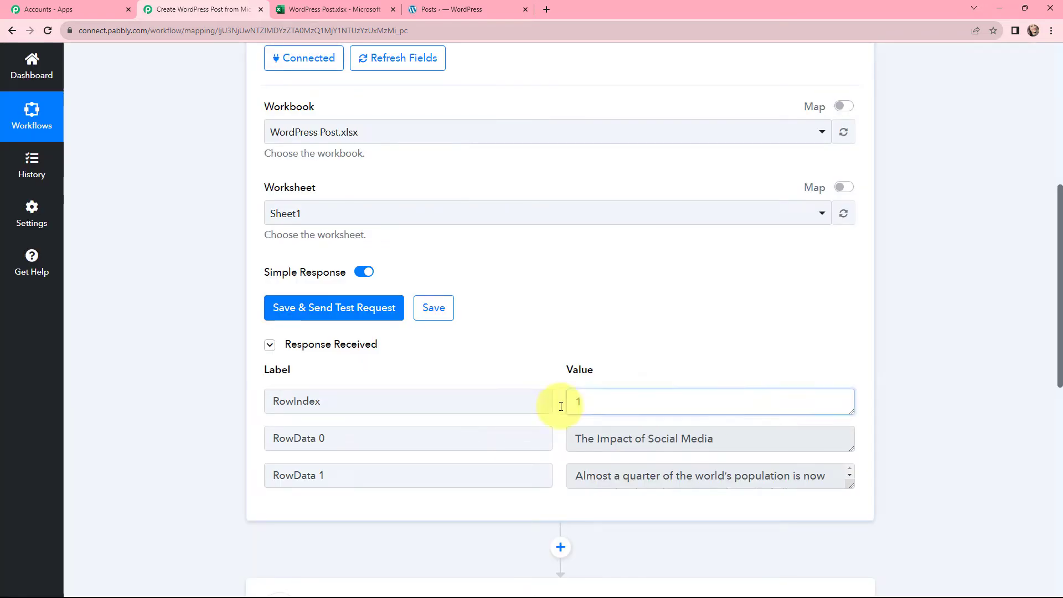
left_click(761, 437)
left_click_drag(762, 437, 539, 440)
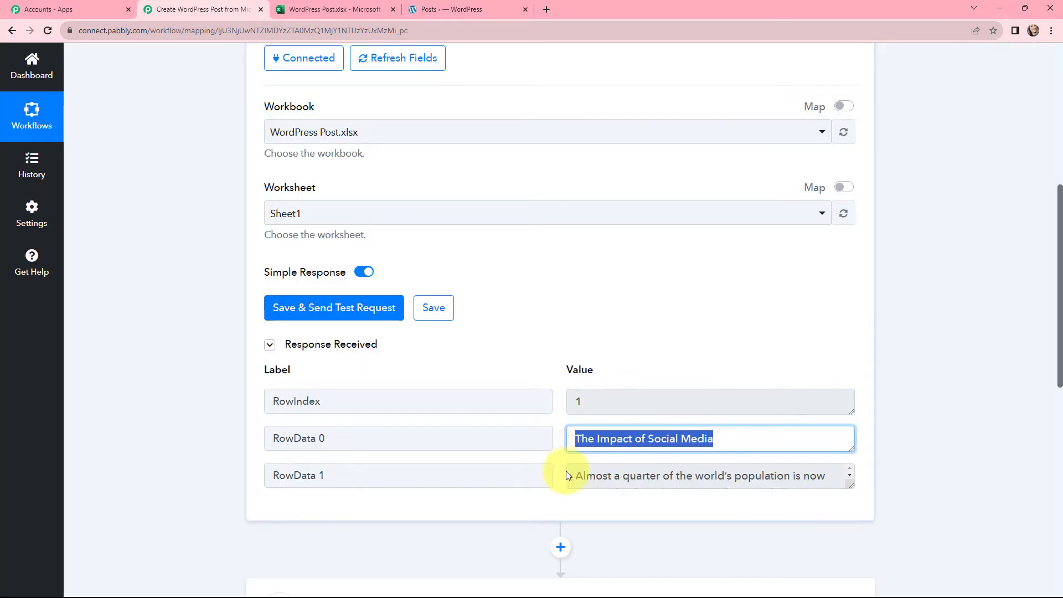
left_click_drag(570, 474, 713, 482)
left_click(714, 481)
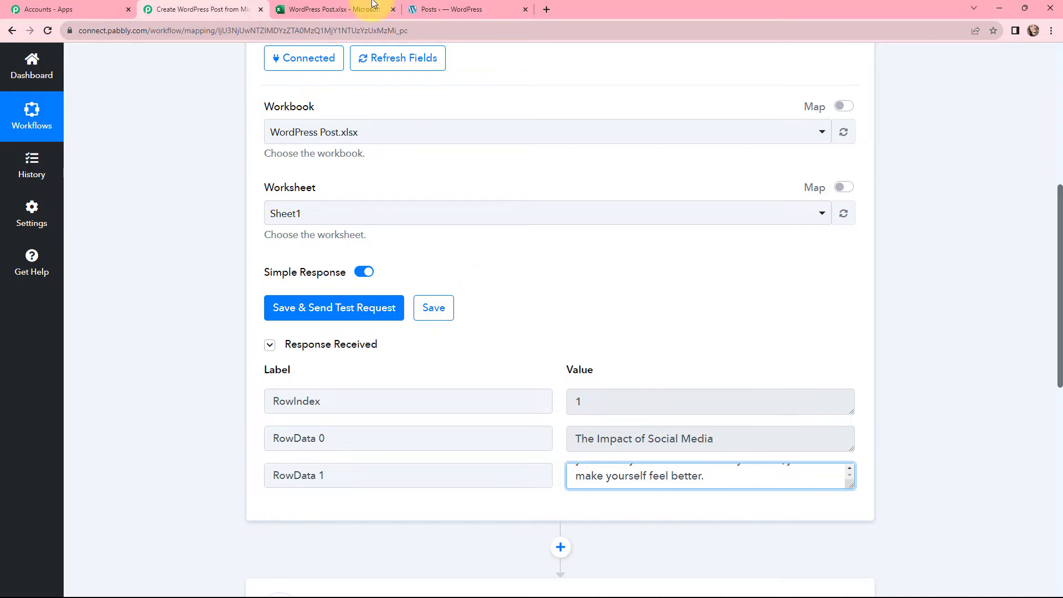
Recheck the returned 'The Impact of Social Media' values, then begin connecting the WordPress account
scroll(365, 464, "up", 1)
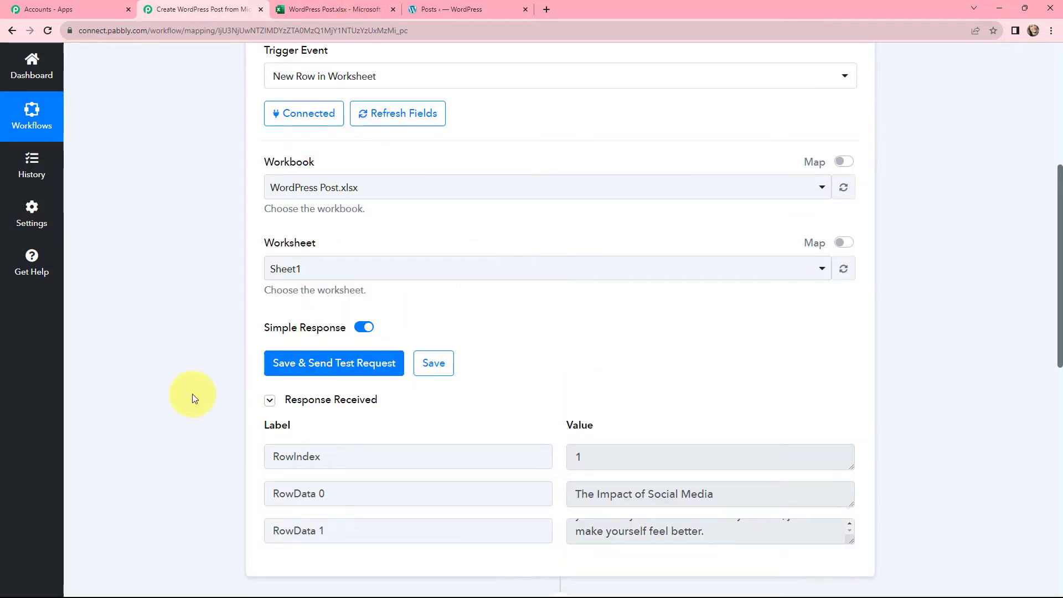
scroll(191, 393, "up", 5)
scroll(191, 394, "up", 1)
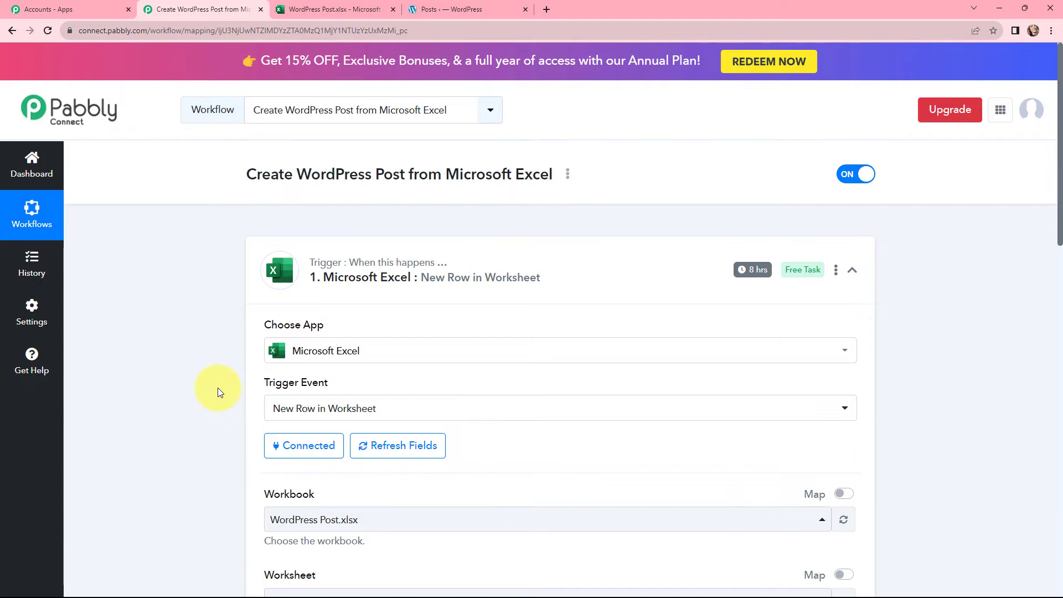
mouse_move(737, 272)
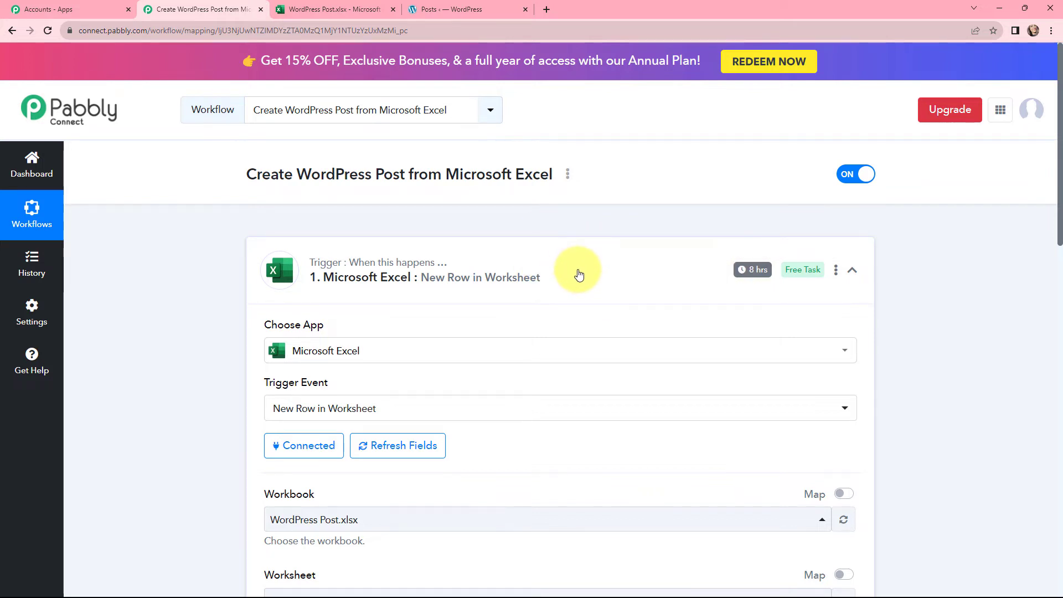
left_click(262, 245)
left_click(262, 246)
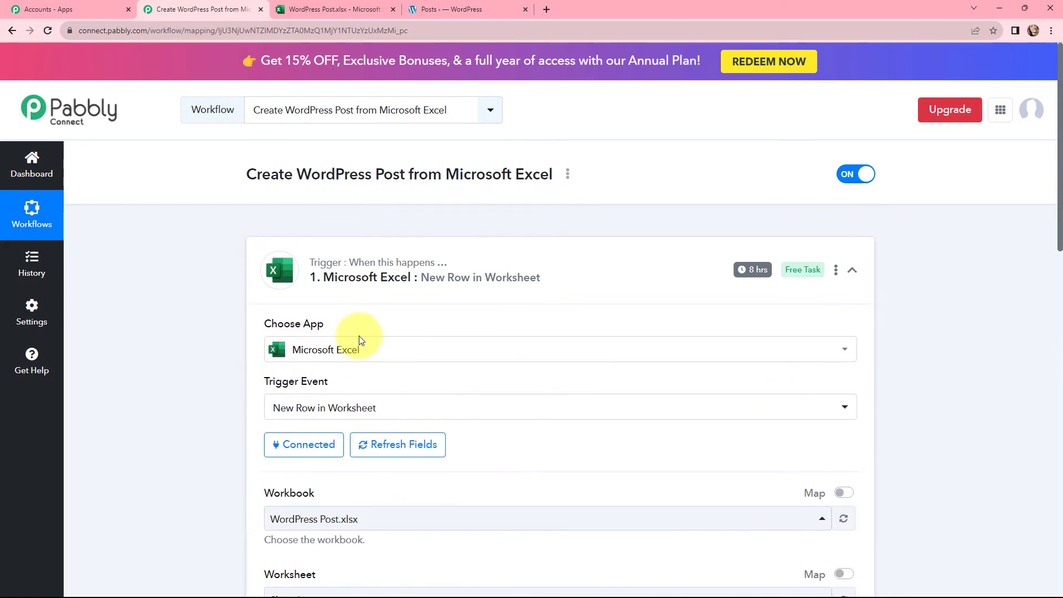
scroll(390, 328, "down", 3)
scroll(390, 328, "down", 4)
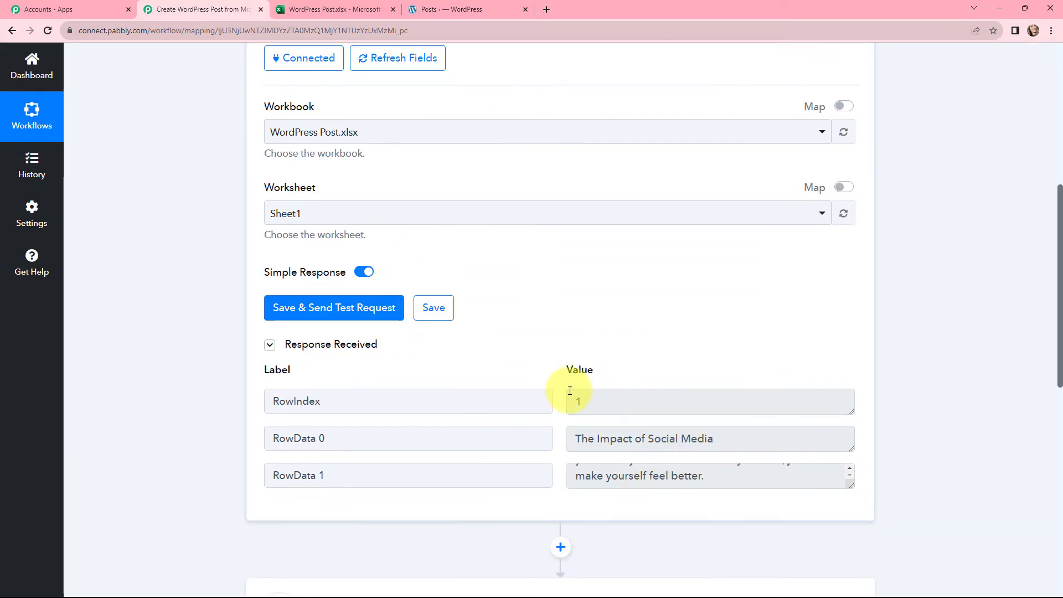
left_click_drag(712, 437, 570, 441)
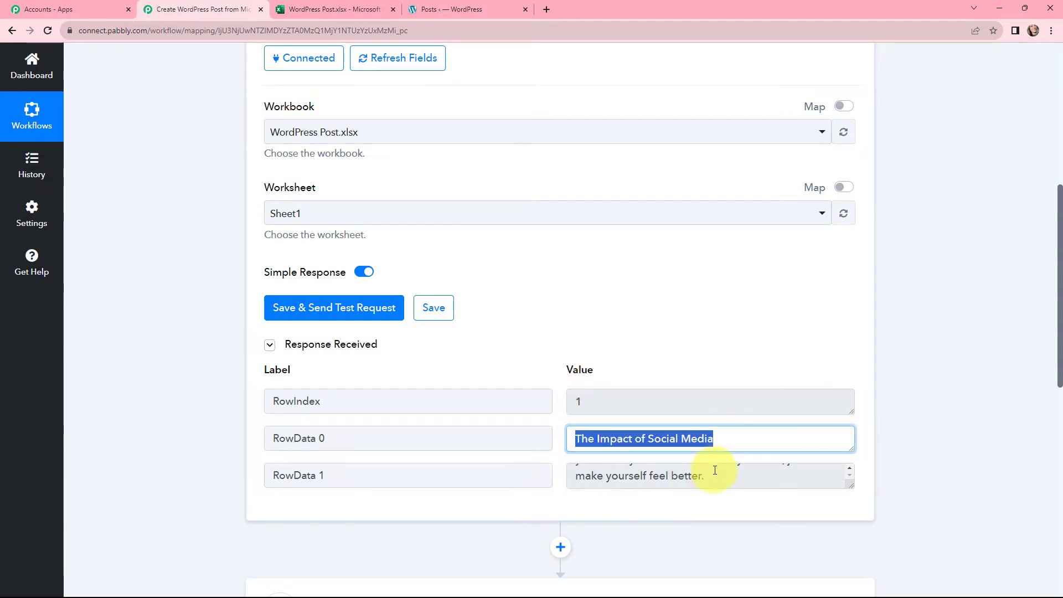
left_click(646, 464)
left_click_drag(647, 464, 572, 451)
left_click(994, 402)
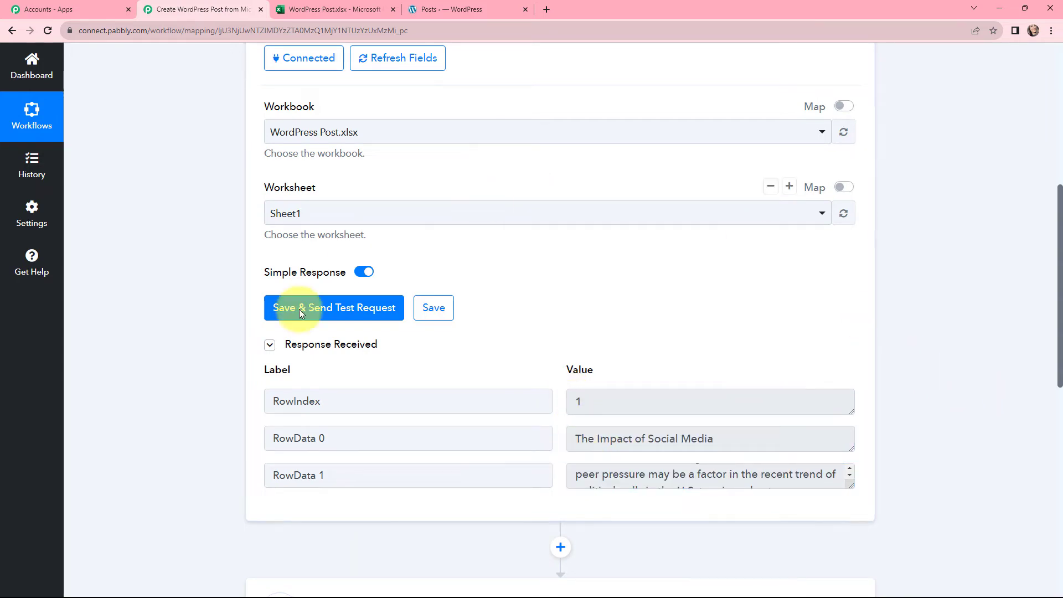
scroll(217, 301, "down", 7)
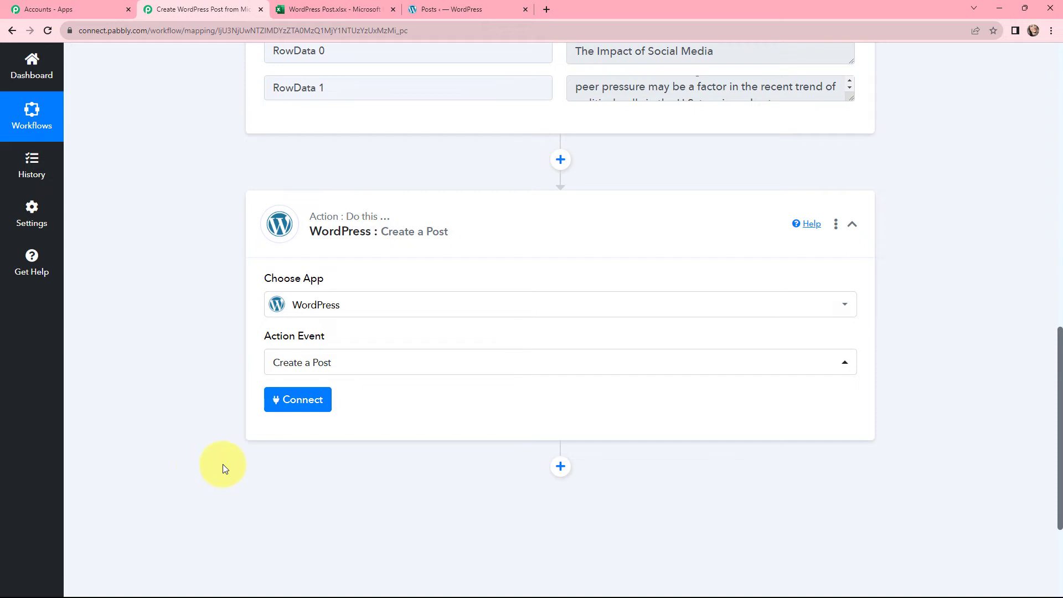
left_click(300, 400)
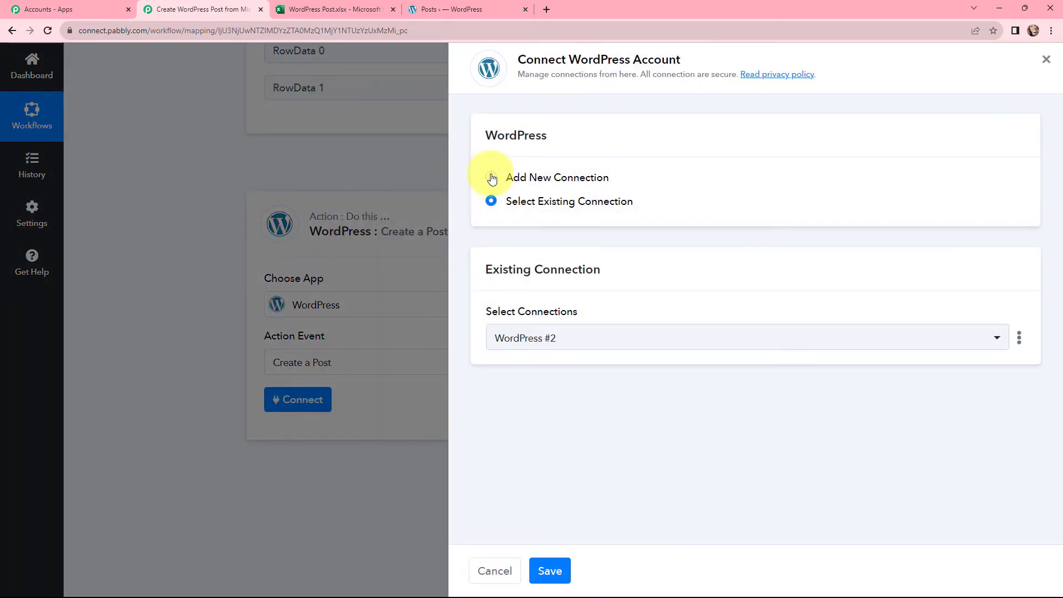
Start a new WordPress connection, pasting the site's base address without trailing slash as Base URL
left_click(491, 177)
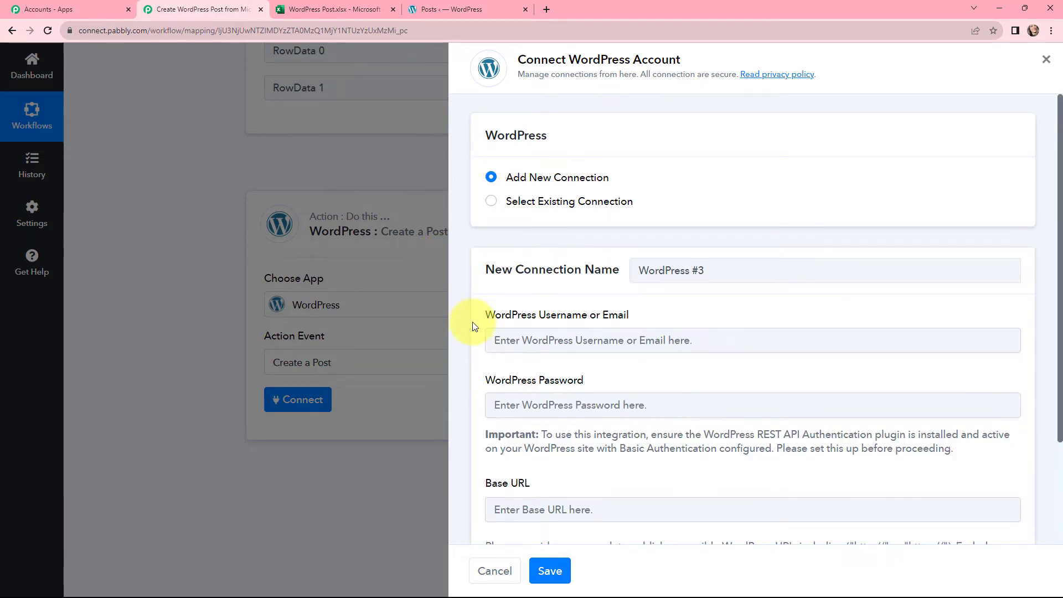
scroll(473, 323, "down", 1)
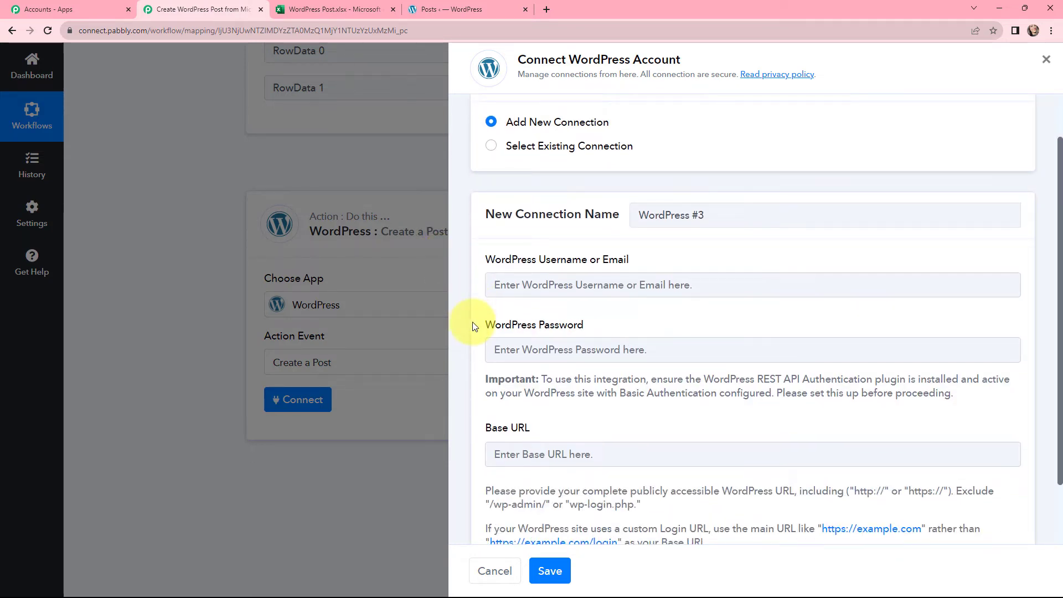
scroll(474, 326, "down", 1)
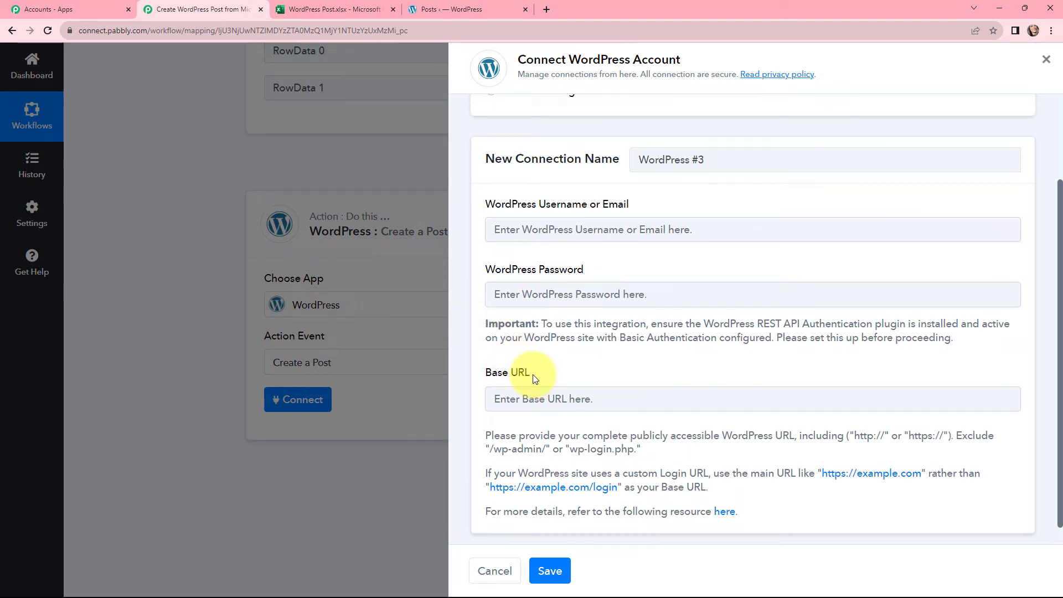
left_click(466, 10)
left_click(154, 30)
left_click_drag(154, 30, 78, 32)
key("ctrl+c")
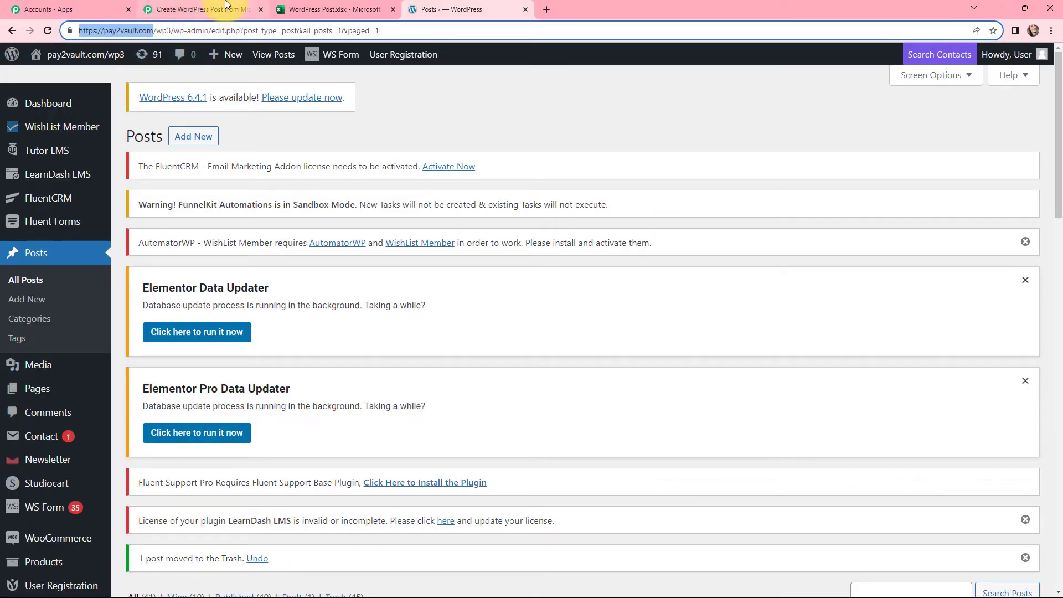
left_click(216, 9)
left_click(558, 396)
key("ctrl+v")
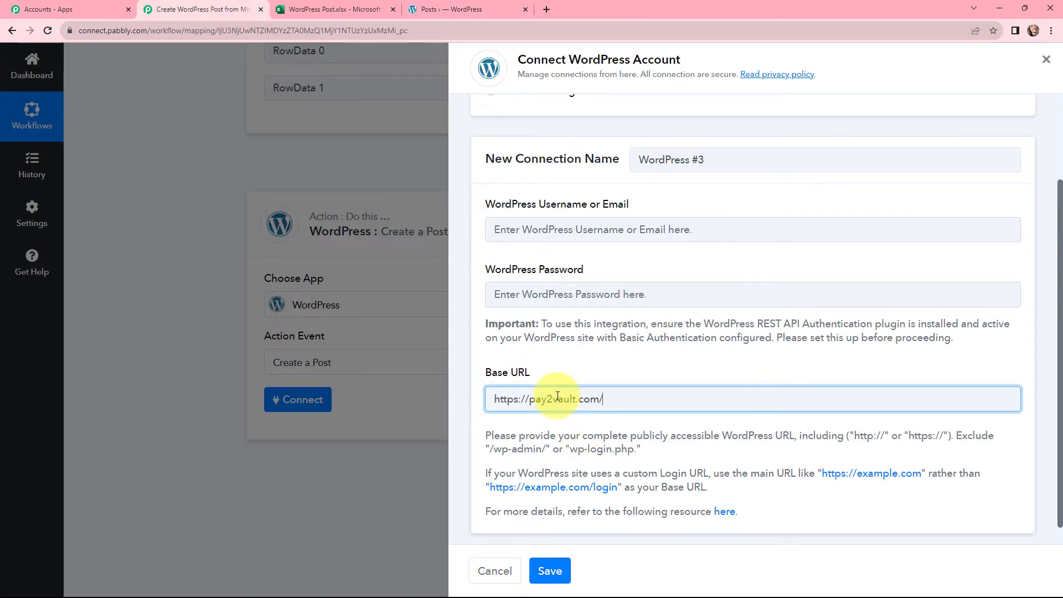
key("BackSpace")
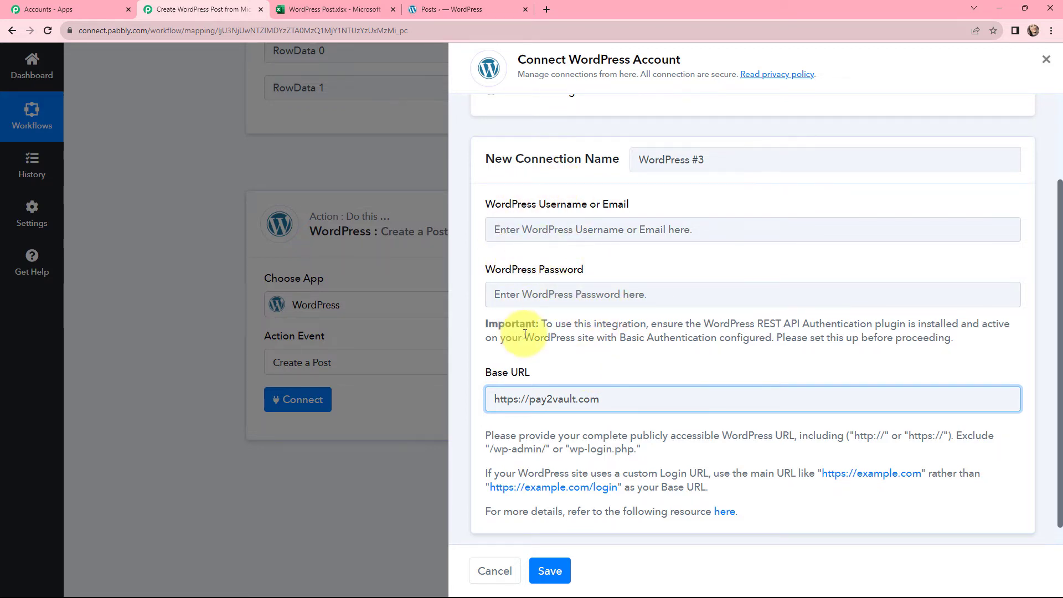
left_click(487, 325)
Switch to the existing WordPress #2 connection instead and save it
scroll(494, 249, "up", 2)
left_click(490, 201)
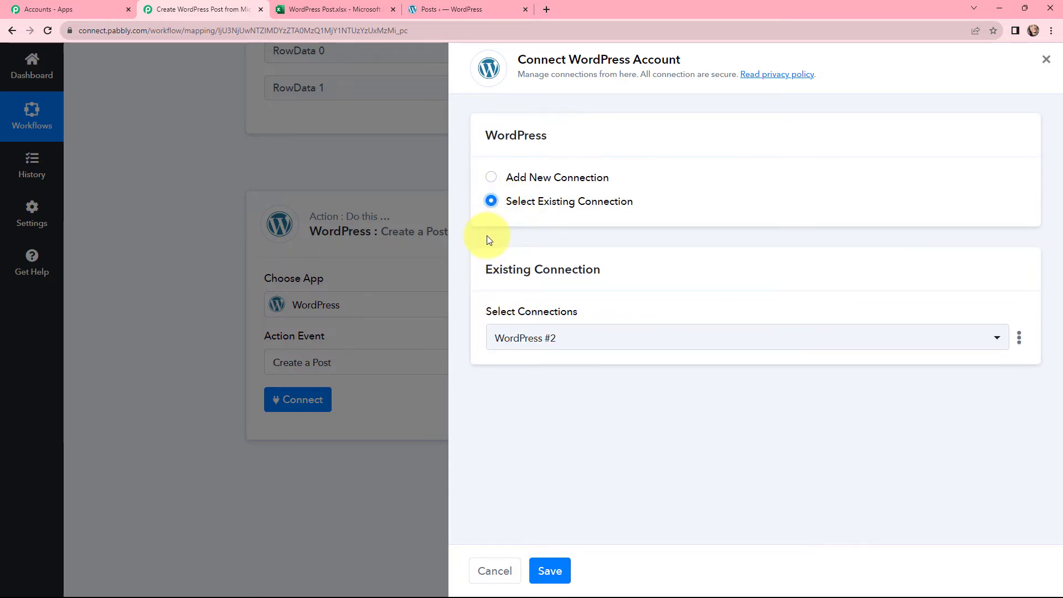
left_click(490, 177)
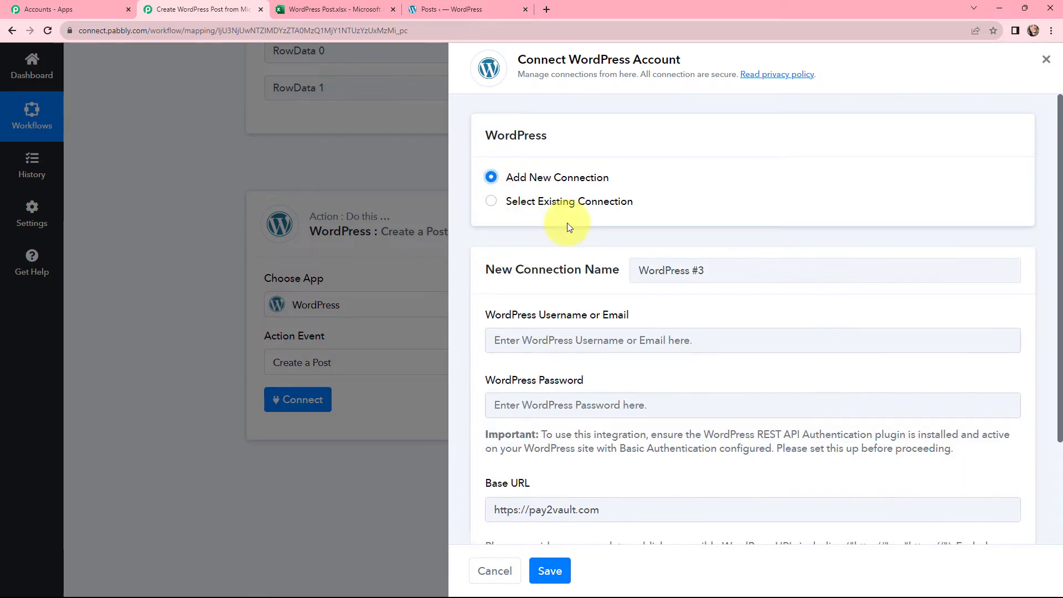
scroll(568, 224, "down", 2)
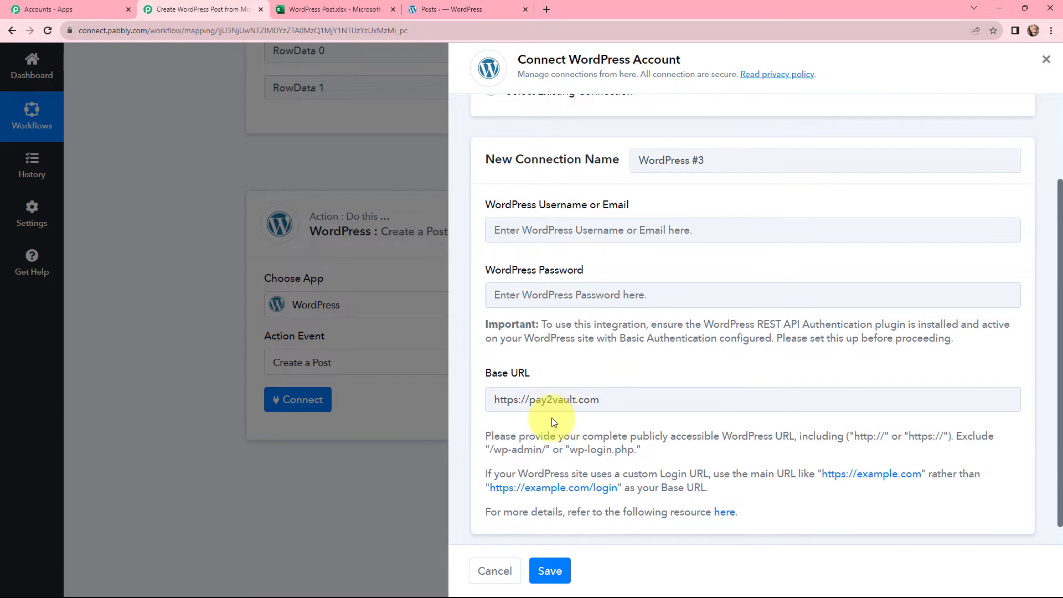
scroll(551, 417, "up", 2)
left_click(491, 201)
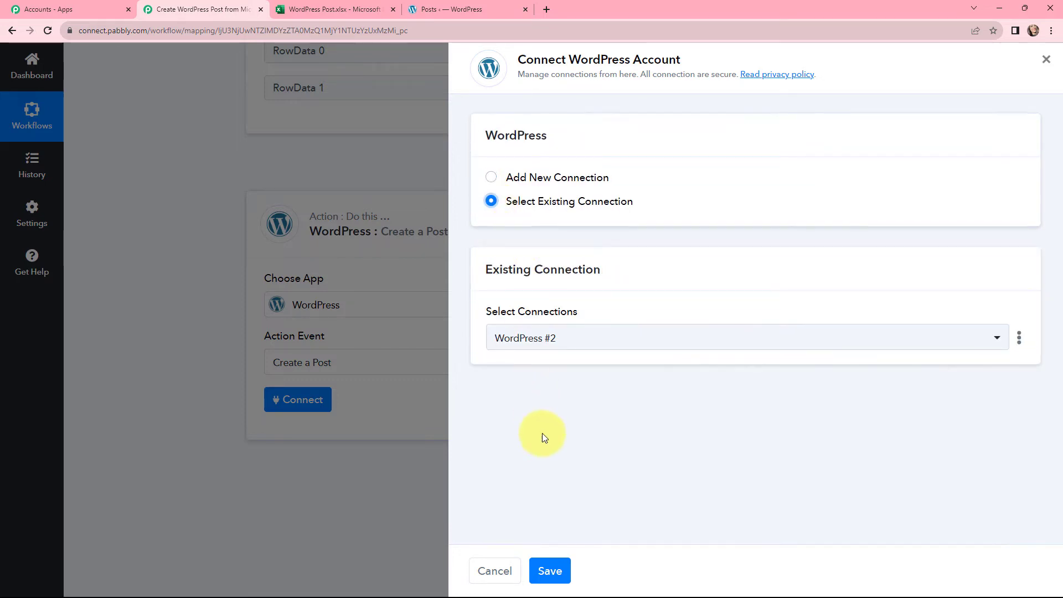
left_click(548, 570)
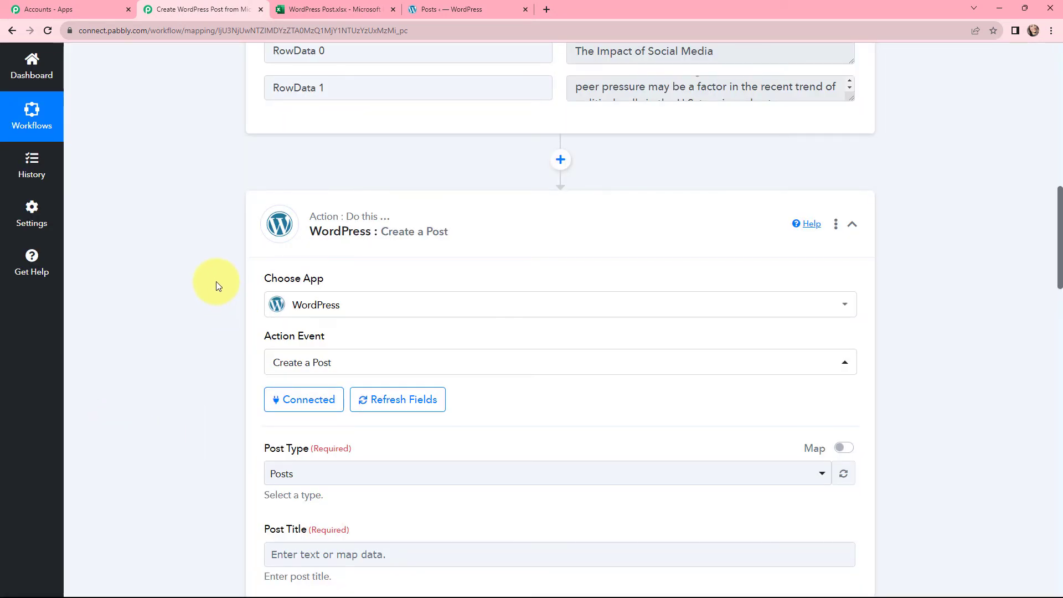
Set the Post Type to Posts
scroll(216, 281, "down", 2)
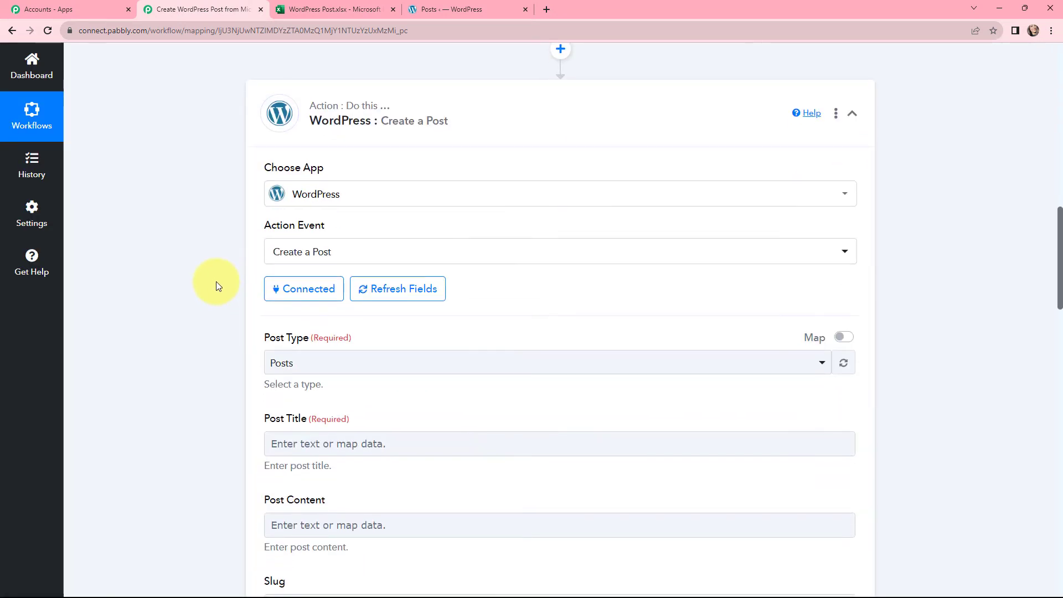
scroll(216, 285, "down", 1)
left_click(308, 315)
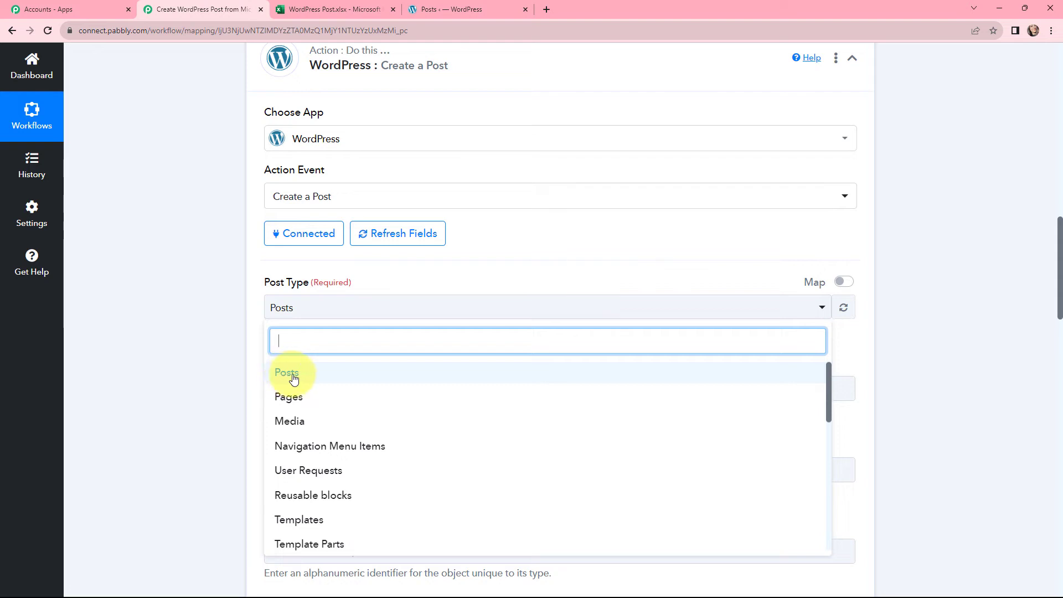
scroll(325, 375, "down", 2)
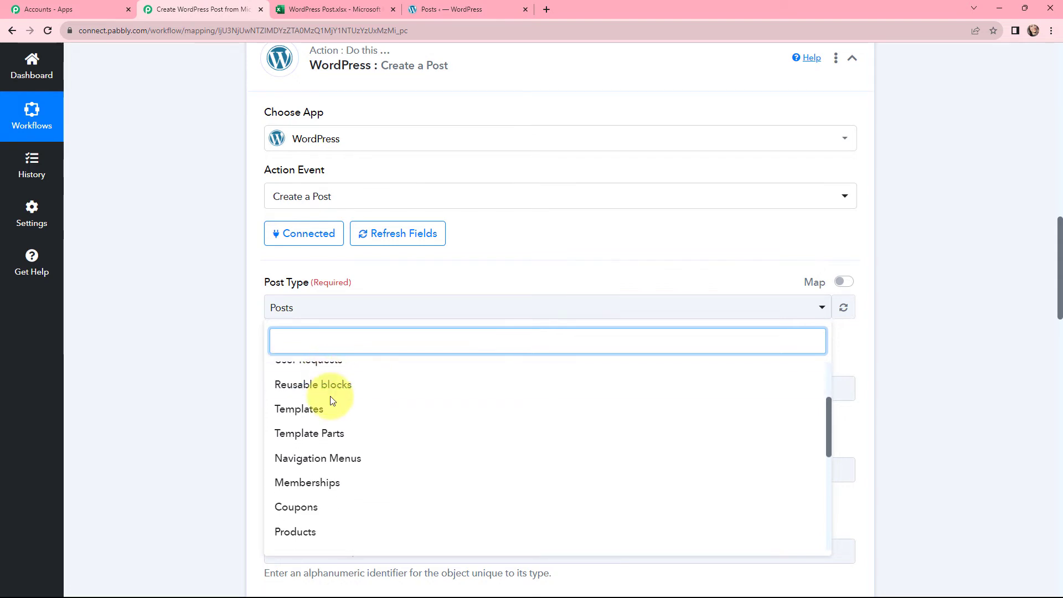
scroll(330, 397, "up", 2)
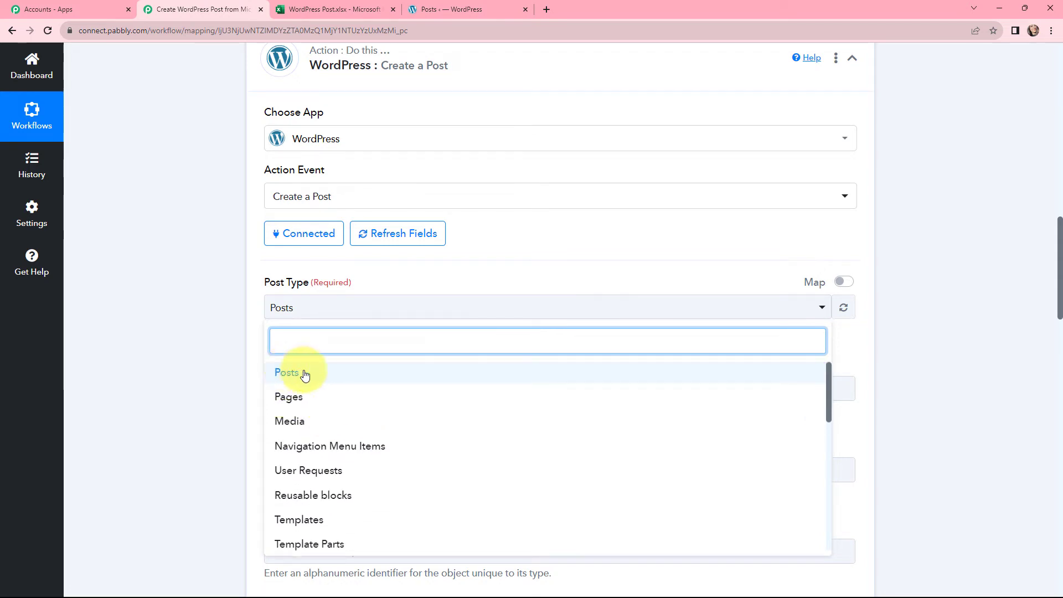
left_click(281, 372)
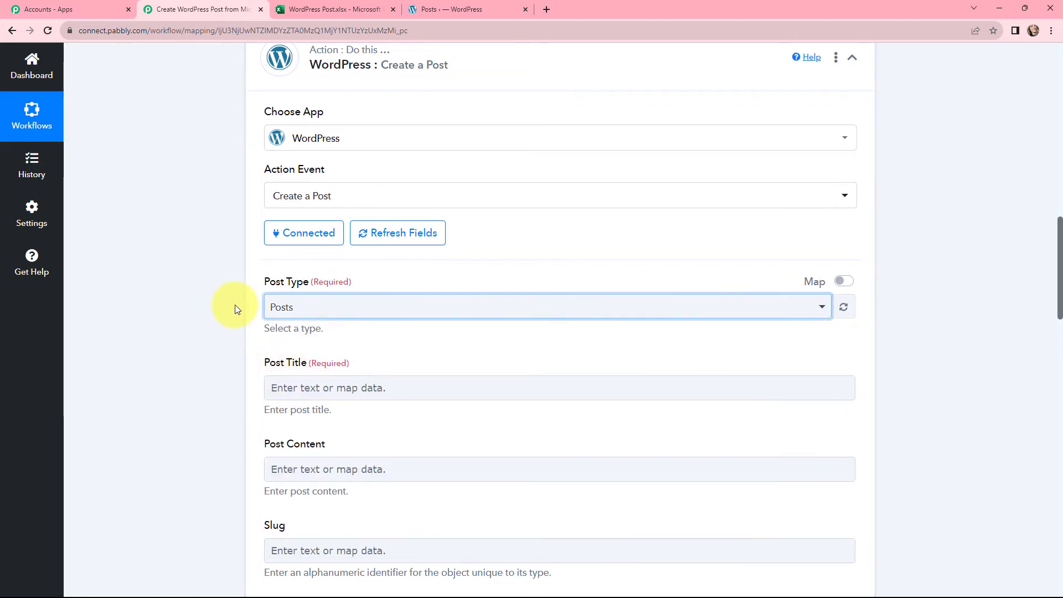
Map the Excel new-row RowData 0 into Post Title and RowData 1 into Post Content
scroll(235, 307, "down", 2)
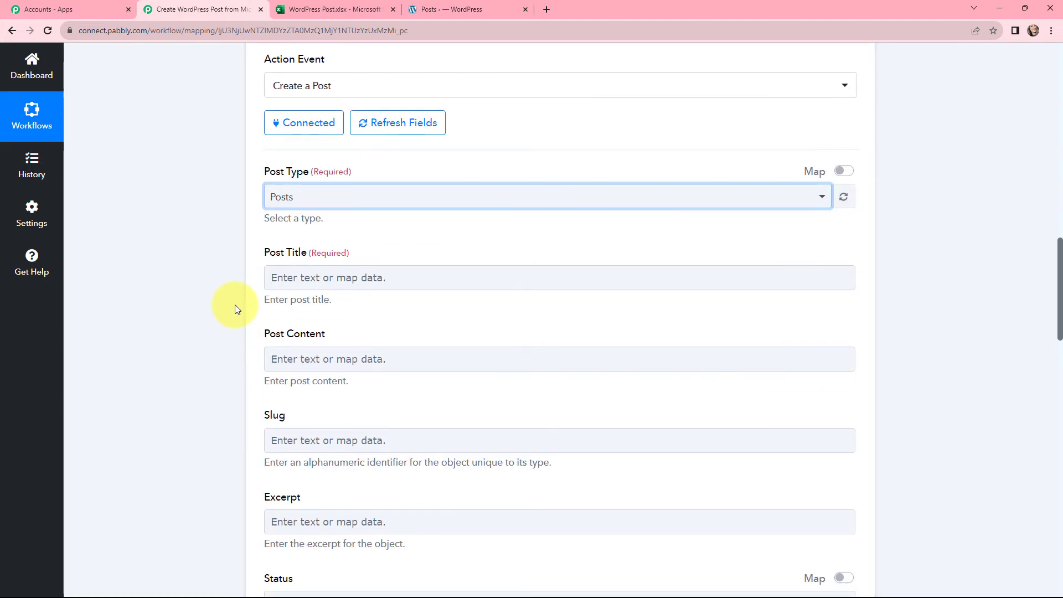
left_click(309, 279)
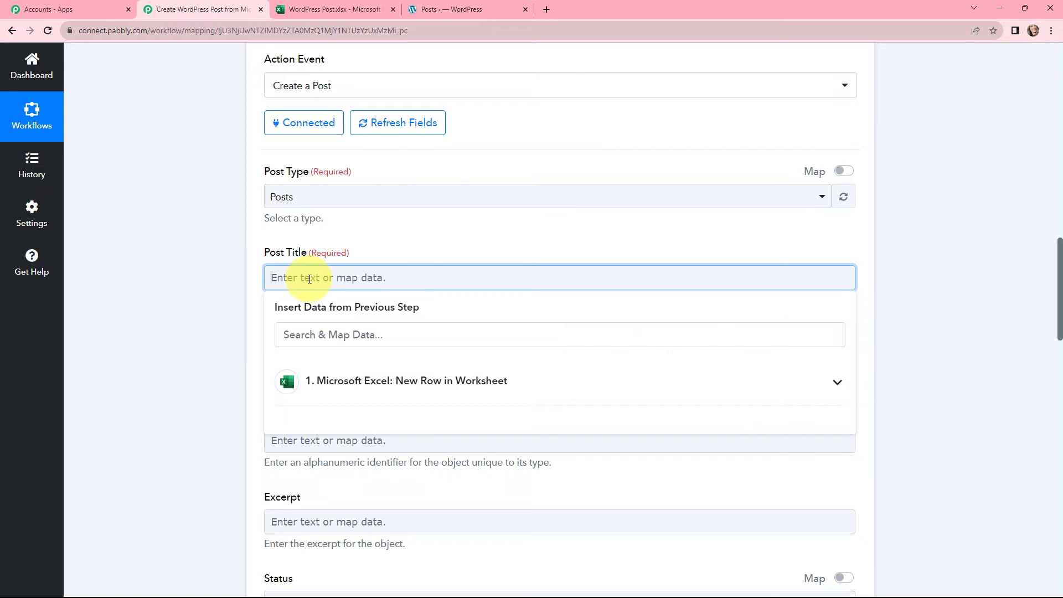
left_click(349, 382)
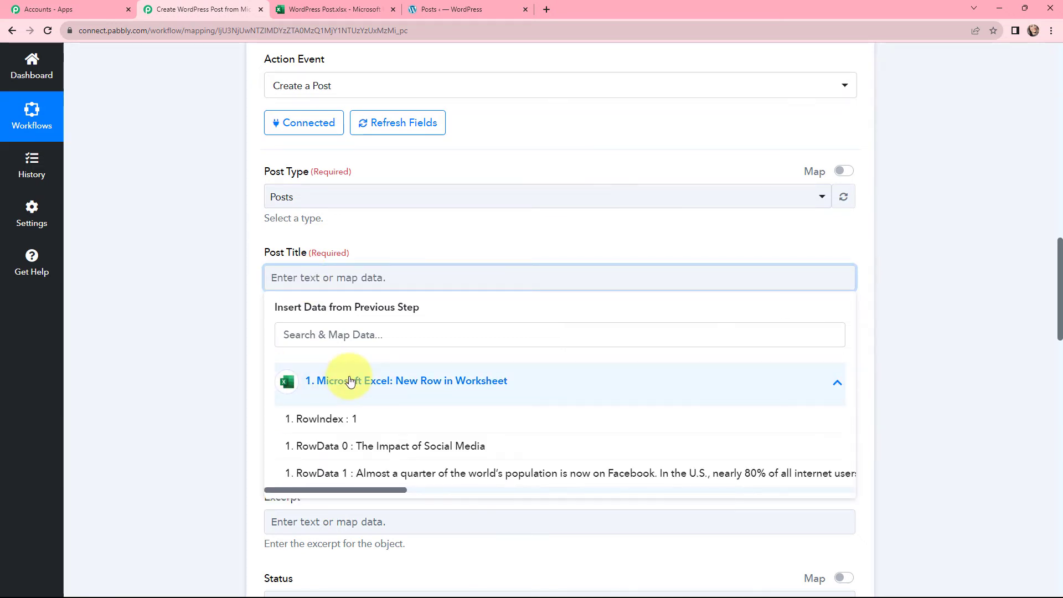
left_click(387, 443)
left_click(301, 367)
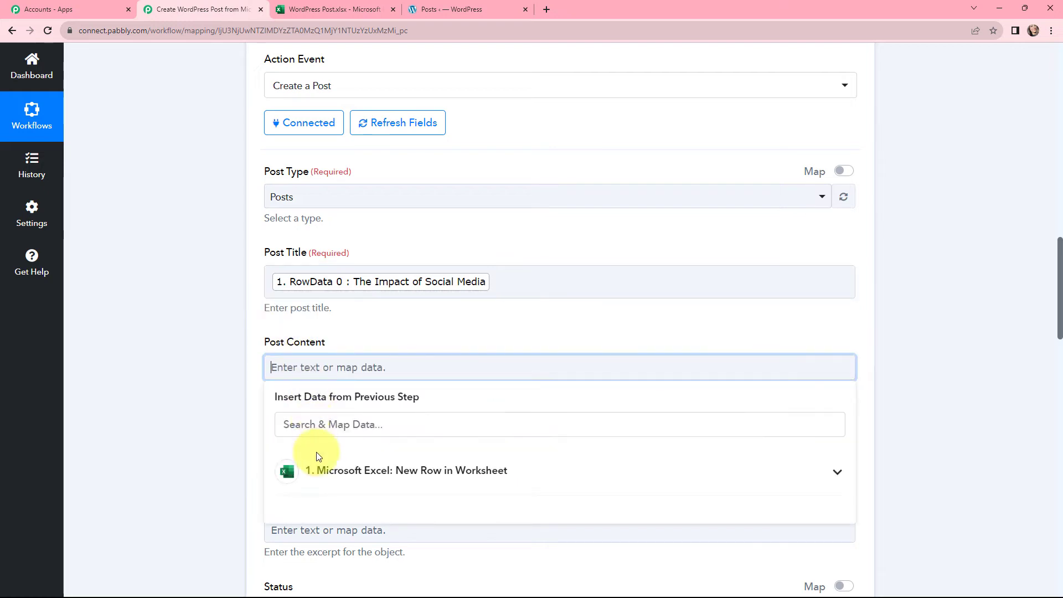
left_click(324, 472)
left_click(392, 560)
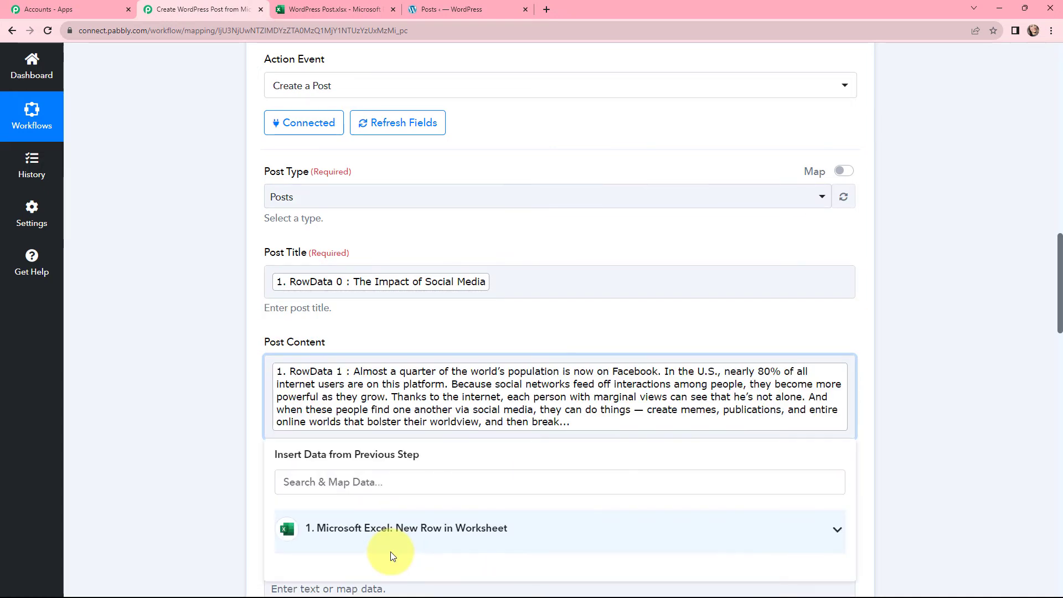
left_click(210, 320)
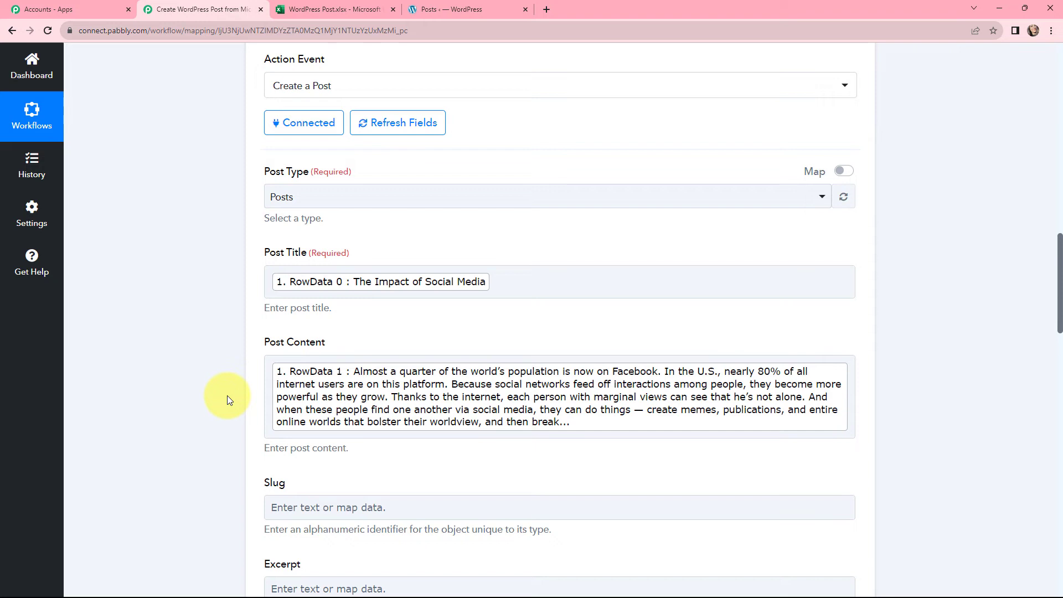
Keep the post Status as Publish, then save the action and send a test request
scroll(211, 287, "down", 4)
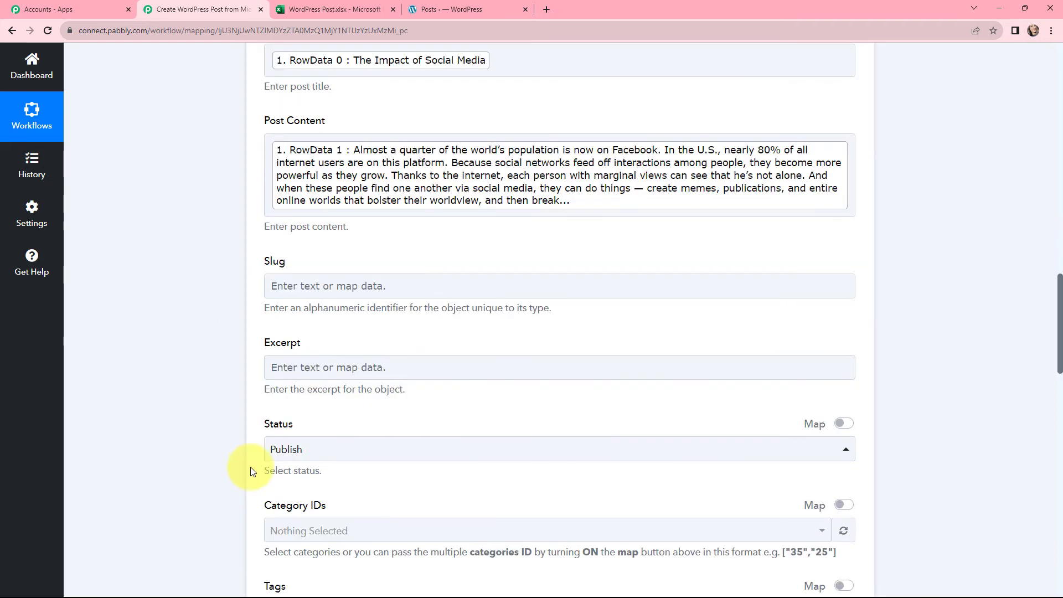
left_click(321, 452)
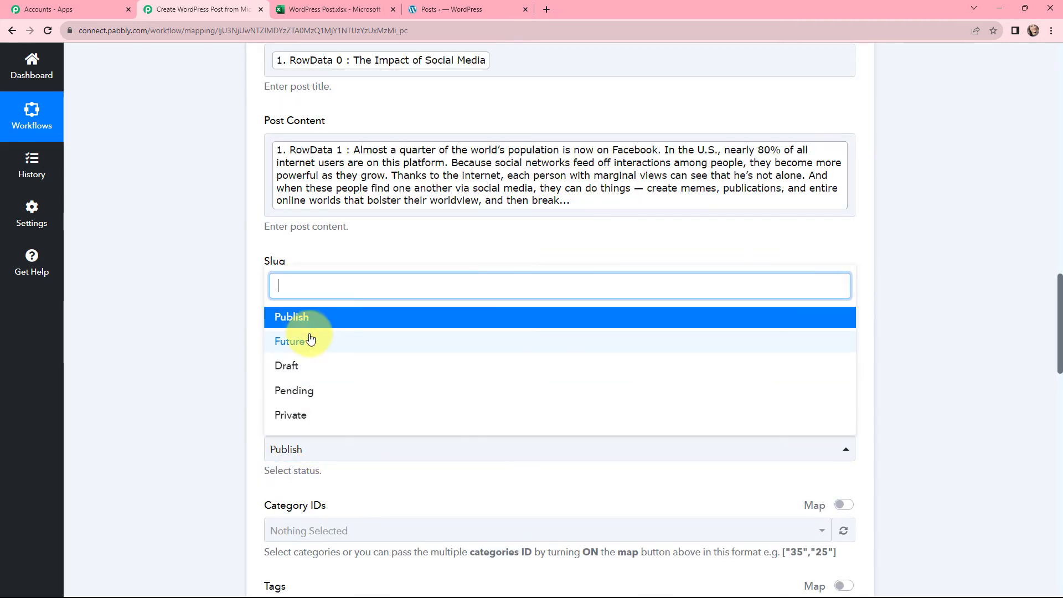
scroll(238, 267, "down", 6)
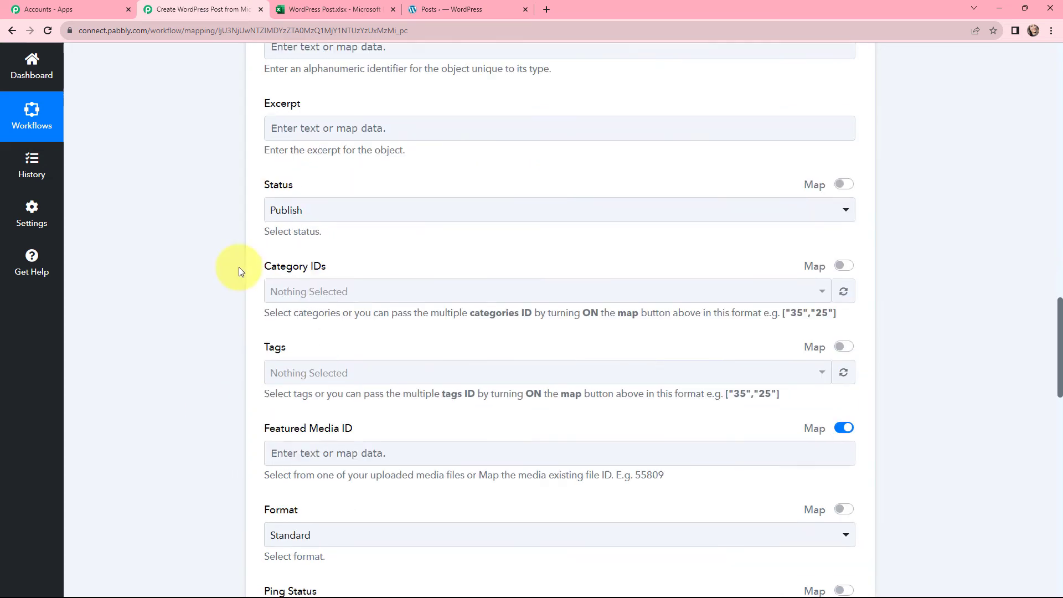
scroll(238, 267, "down", 1)
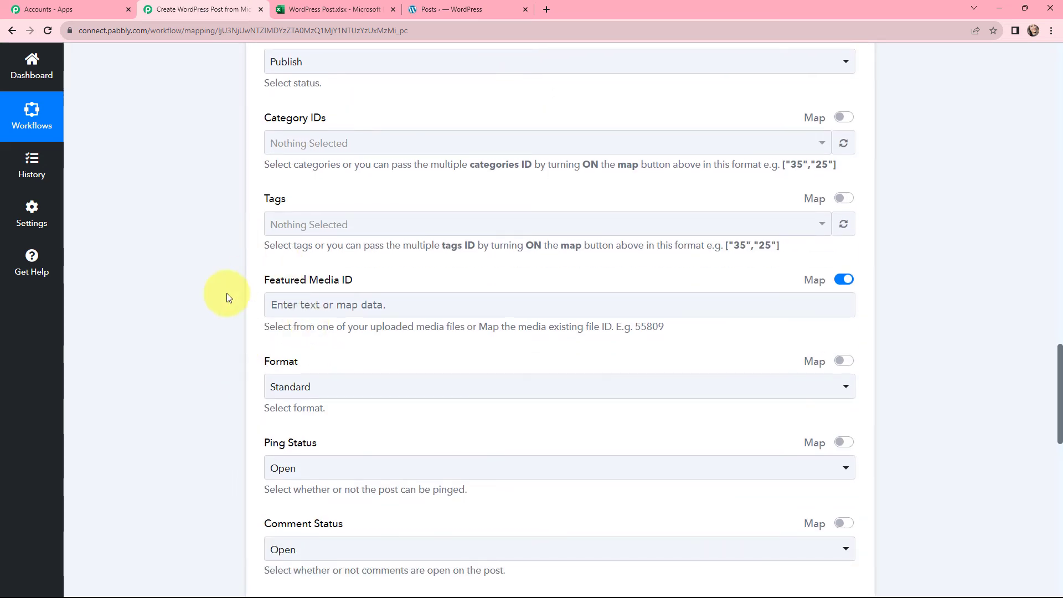
scroll(218, 238, "down", 5)
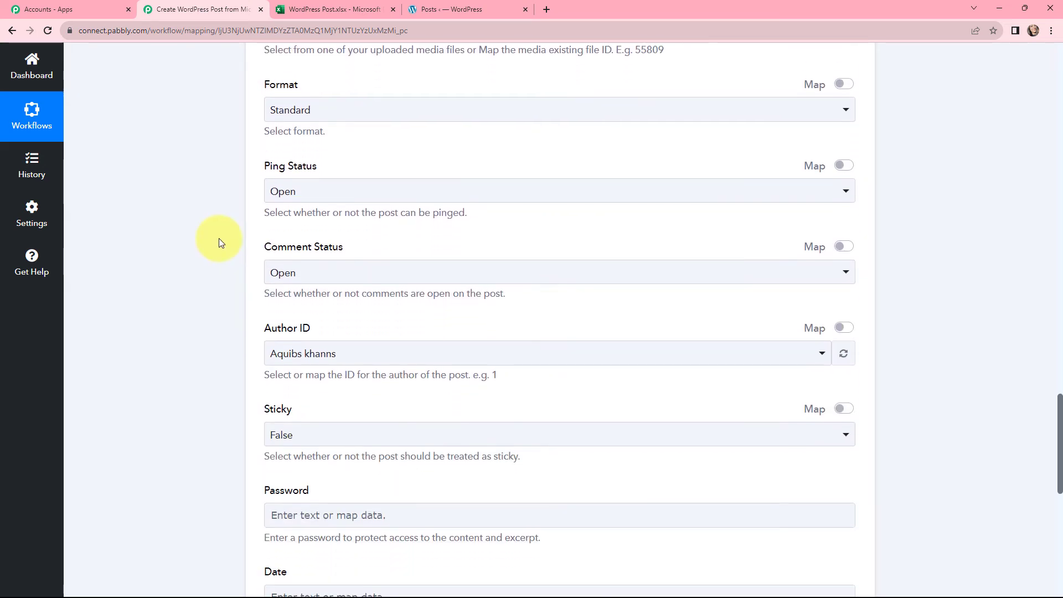
scroll(218, 238, "down", 6)
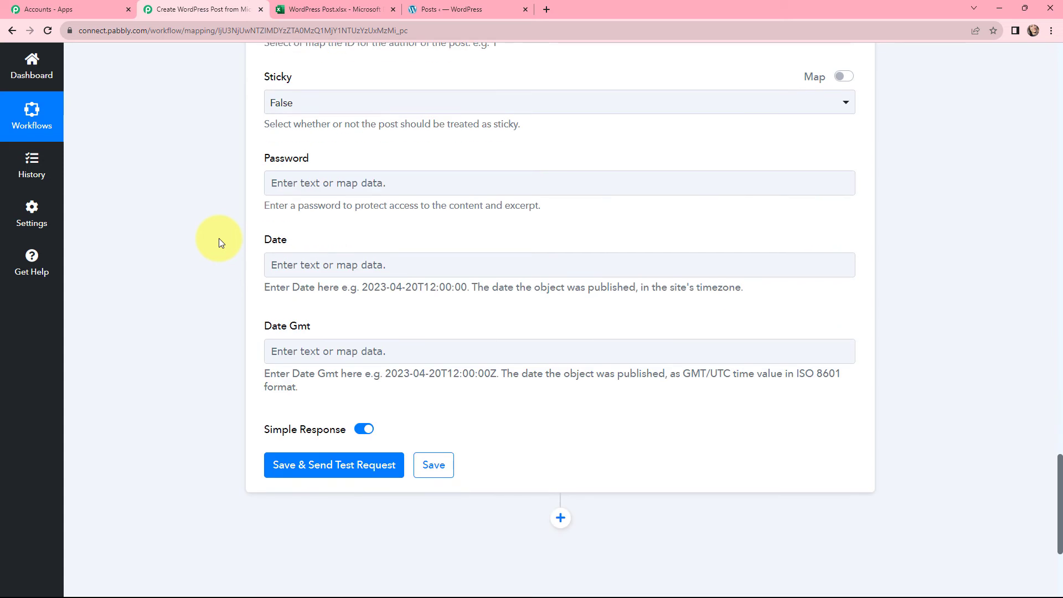
left_click(339, 467)
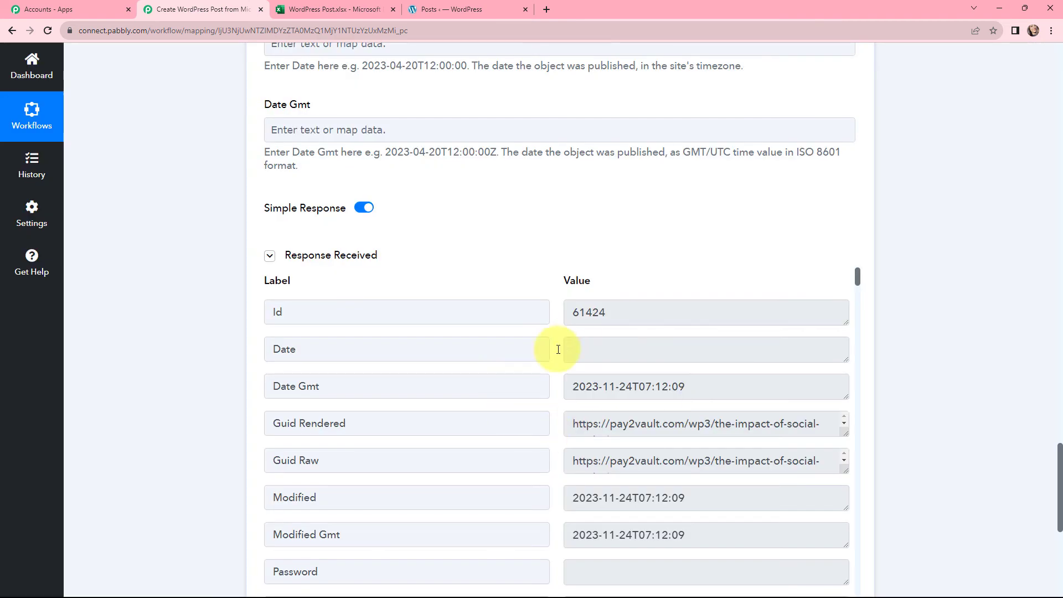
Review the response: post ID 61424, type post, titled 'The Impact of Social Media'
scroll(578, 376, "down", 3)
scroll(584, 379, "up", 2)
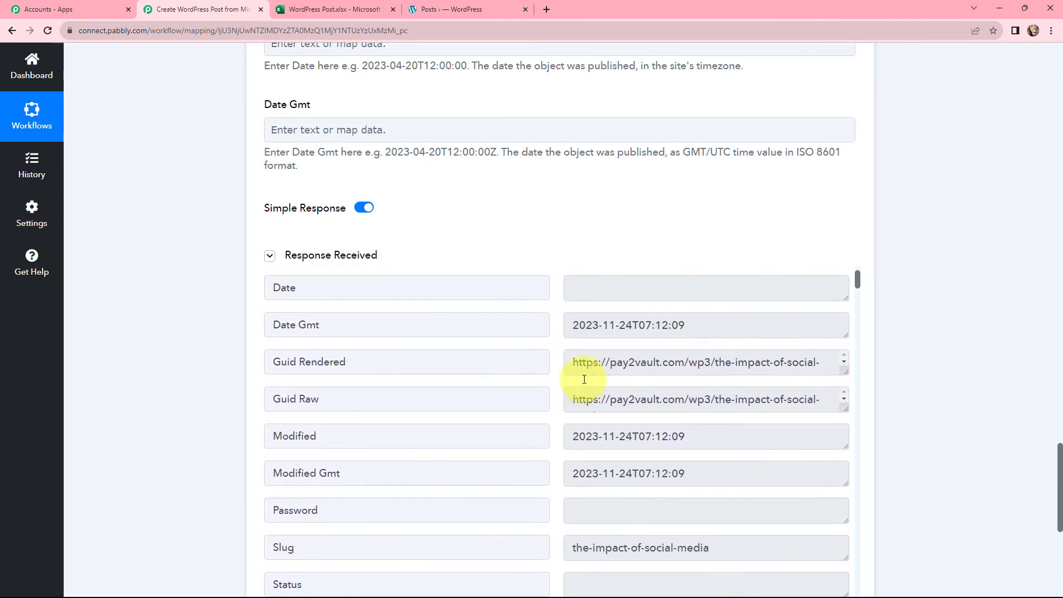
scroll(560, 367, "down", 1)
scroll(560, 367, "down", 2)
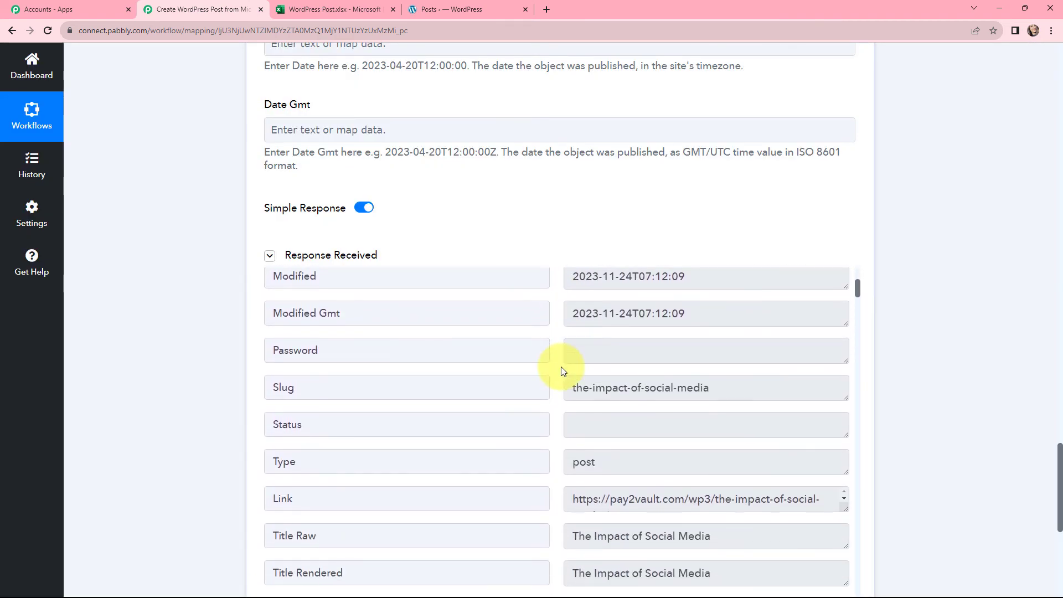
left_click(624, 464)
left_click_drag(624, 464, 565, 462)
left_click_drag(712, 537, 681, 508)
scroll(661, 438, "up", 5)
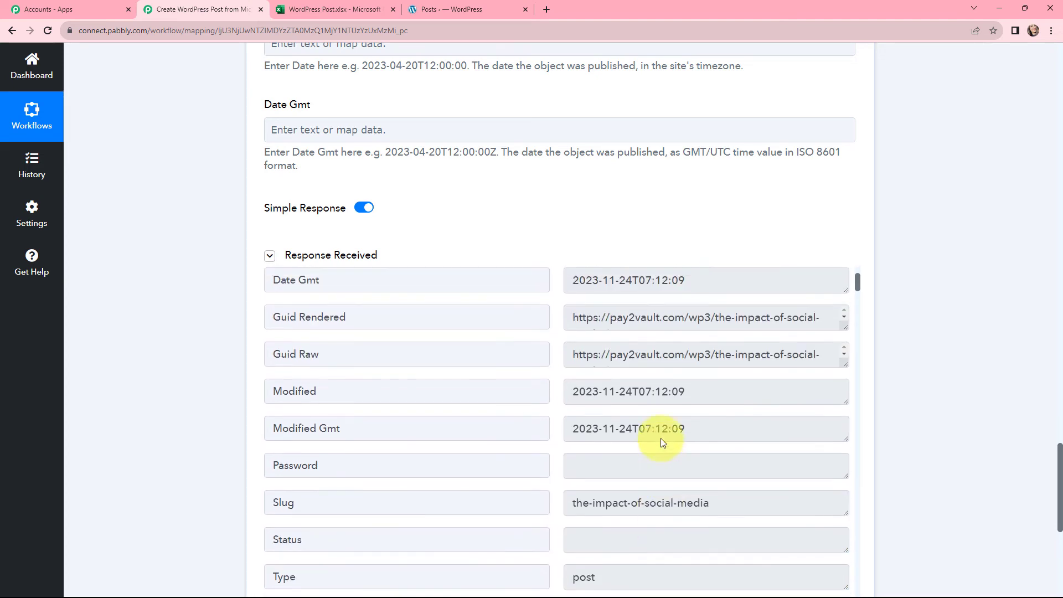
scroll(662, 438, "down", 10)
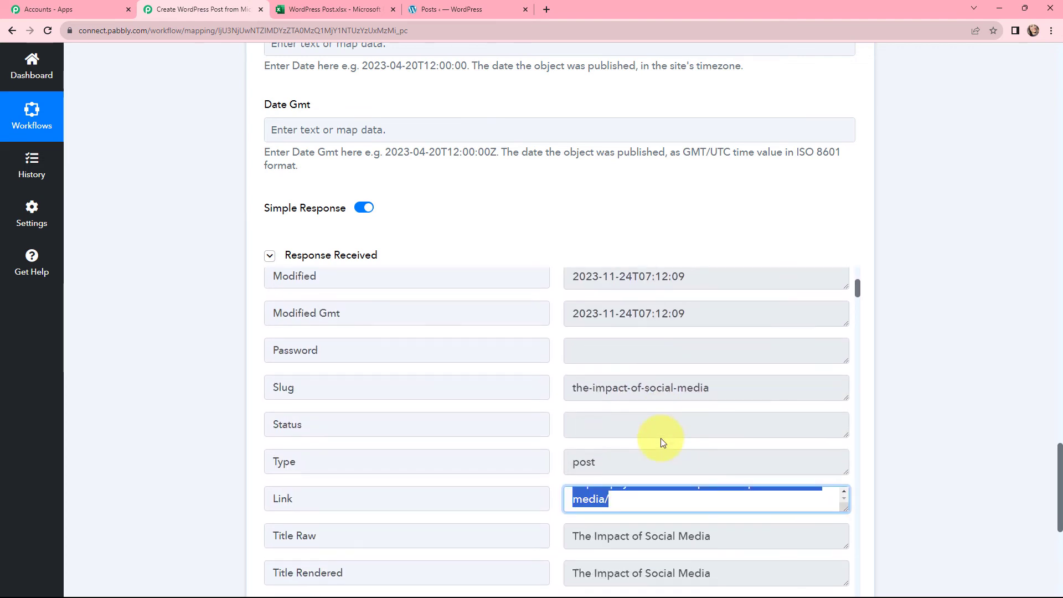
scroll(662, 439, "up", 4)
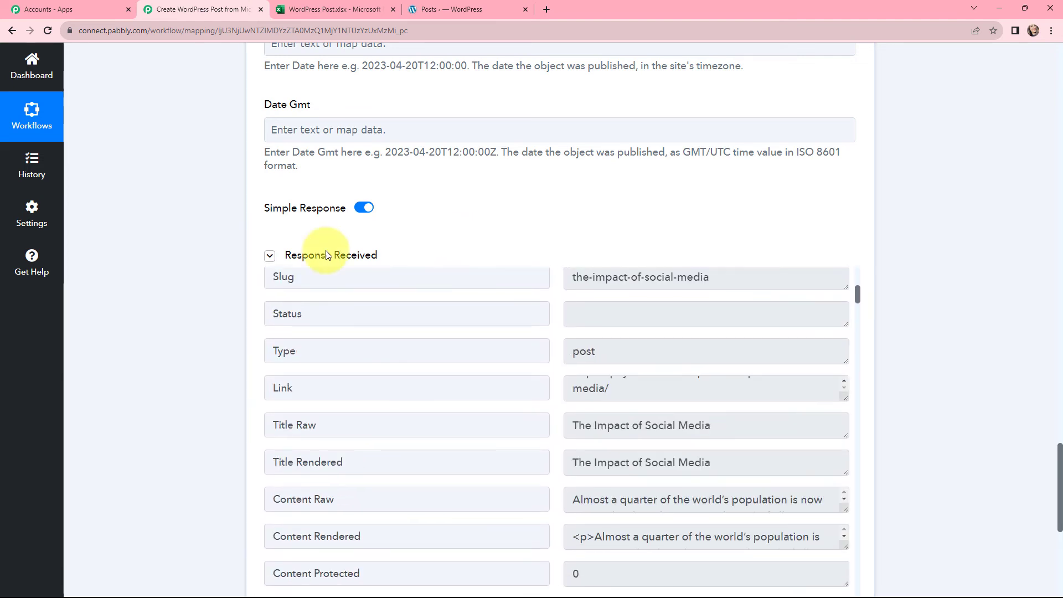
From the WordPress Posts list, view 'The Impact of Social Media' live on the site
left_click(467, 7)
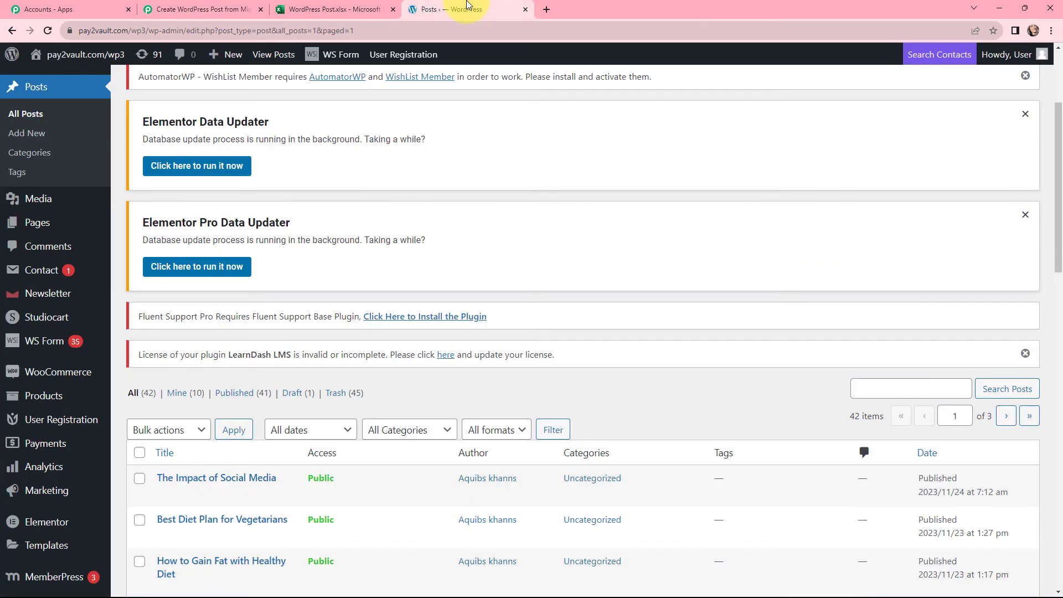
scroll(344, 279, "down", 2)
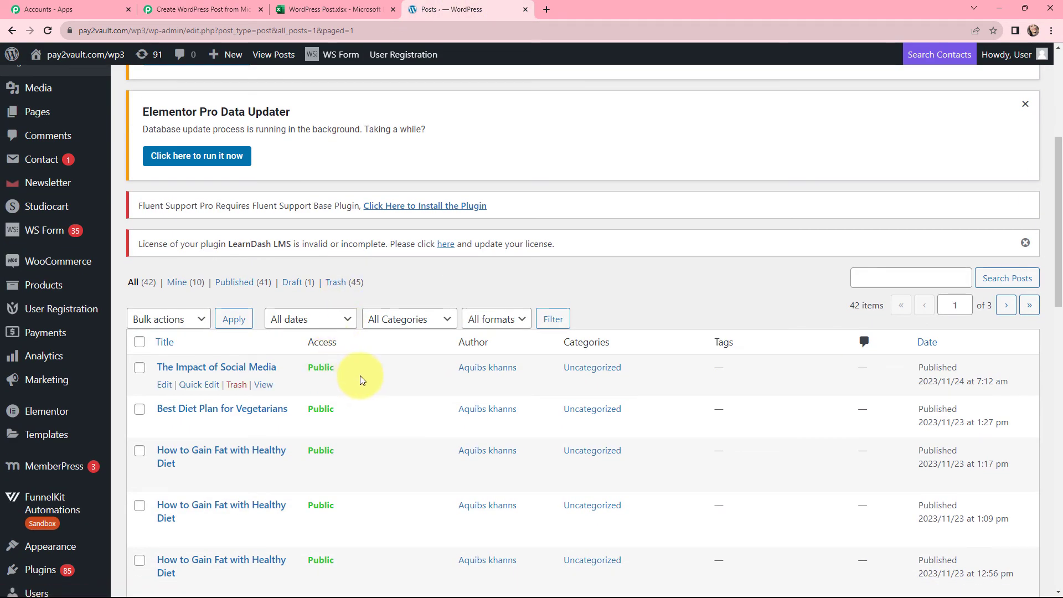
left_click(259, 389)
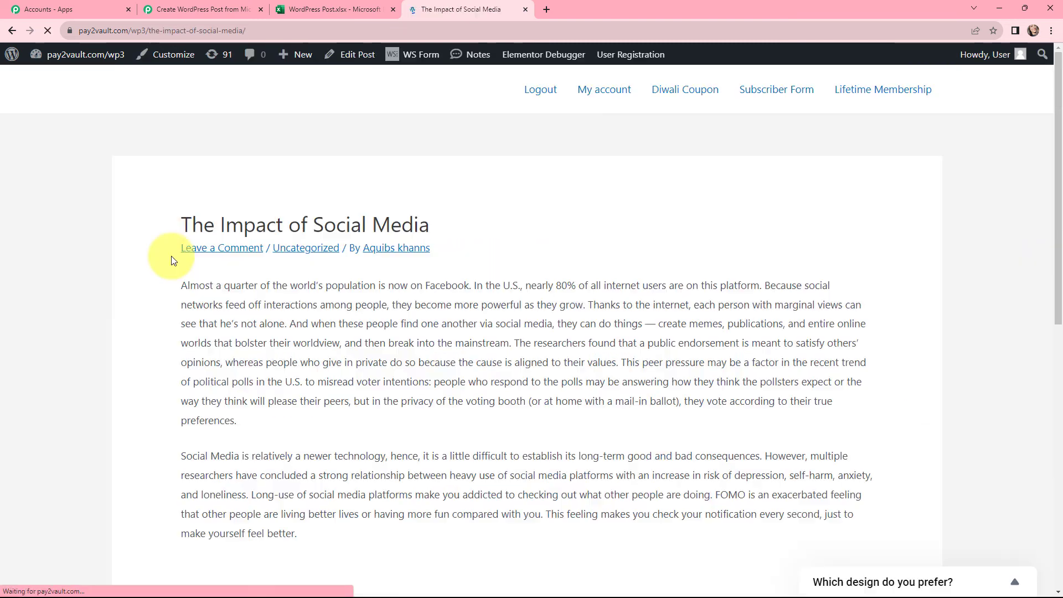